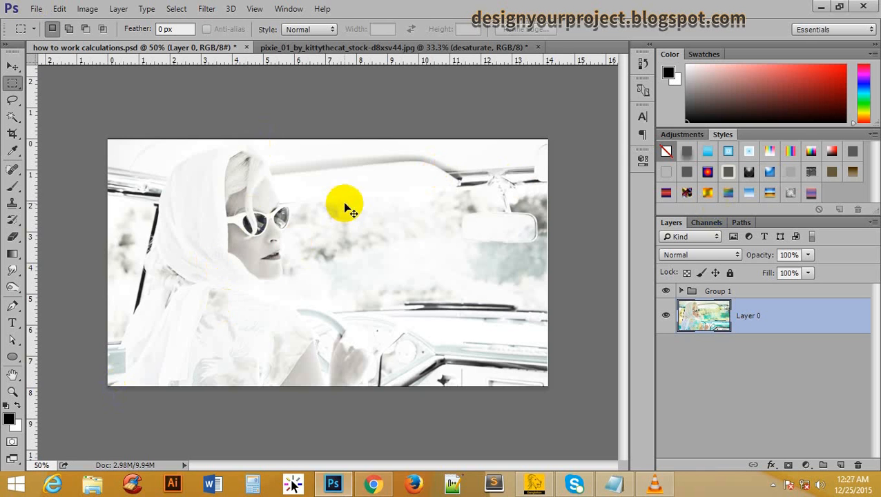
Step: Expand Group 1 and compare its calculations and desaturate layers by swapping which one is visible
{"action": "left_click", "coordinate": [315, 207], "text": "ctrl"}
{"action": "left_click", "coordinate": [315, 206], "text": "ctrl"}
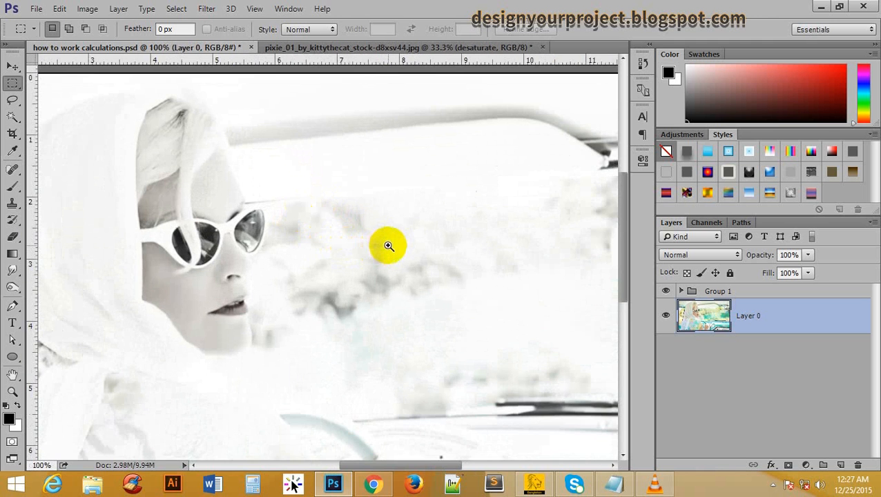
{"action": "left_click", "coordinate": [388, 246], "text": "ctrl+alt"}
{"action": "left_click", "coordinate": [388, 246], "text": "ctrl+alt"}
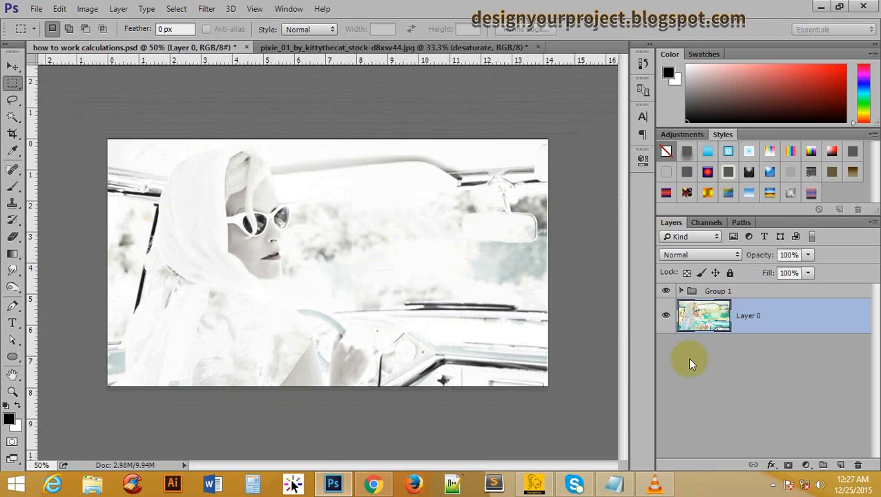
{"action": "left_click", "coordinate": [683, 292]}
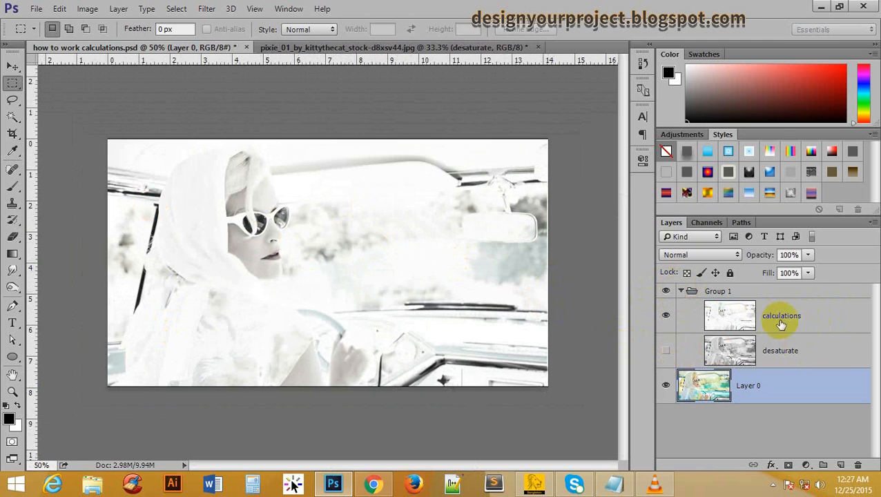
{"action": "left_click", "coordinate": [666, 315]}
{"action": "left_click", "coordinate": [667, 351]}
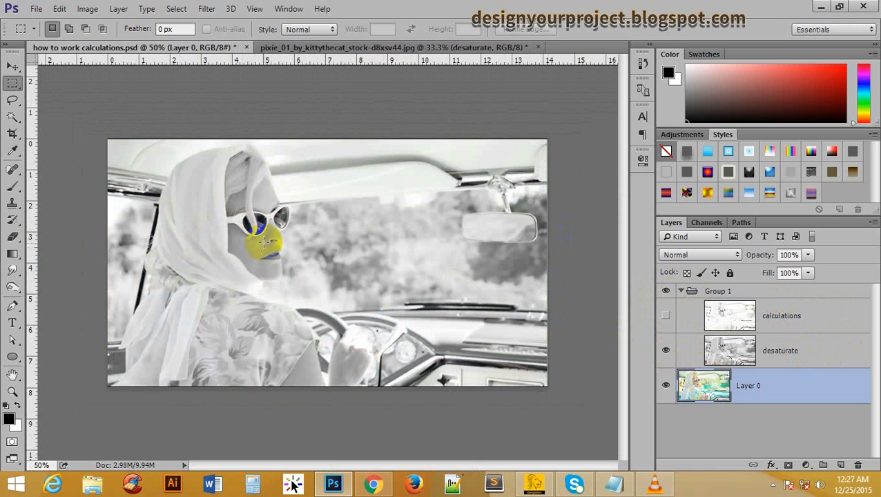
{"action": "left_click", "coordinate": [666, 316]}
{"action": "left_click", "coordinate": [667, 351]}
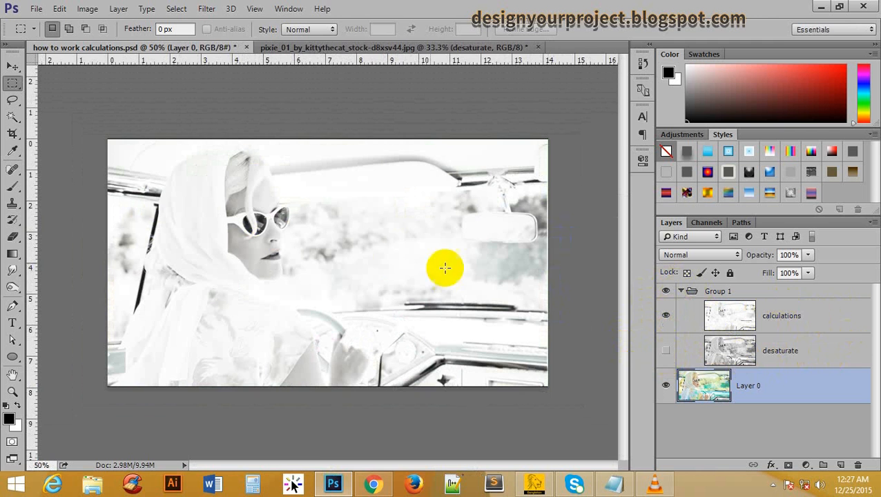
Step: Hide Layer 0 and inspect the background detail of the calculations layer on its own
{"action": "left_click", "coordinate": [361, 229]}
{"action": "left_click", "coordinate": [361, 231]}
{"action": "left_click", "coordinate": [361, 231]}
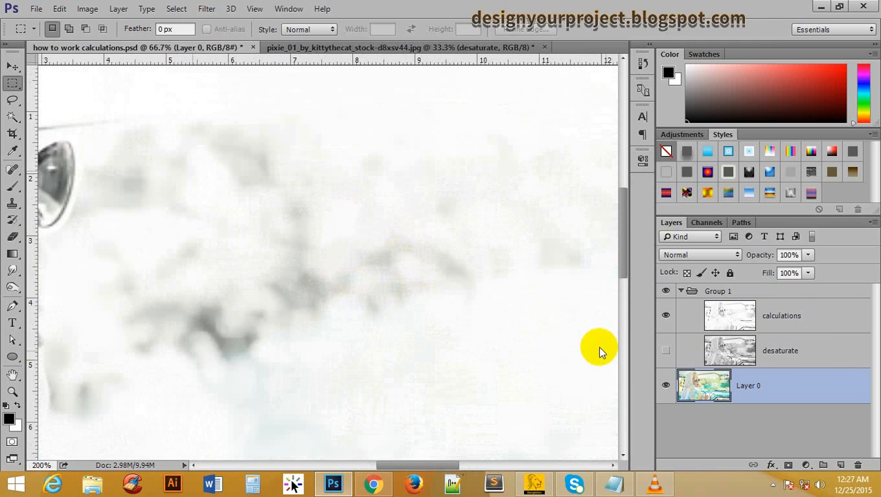
{"action": "left_click", "coordinate": [666, 387]}
{"action": "left_click", "coordinate": [323, 258]}
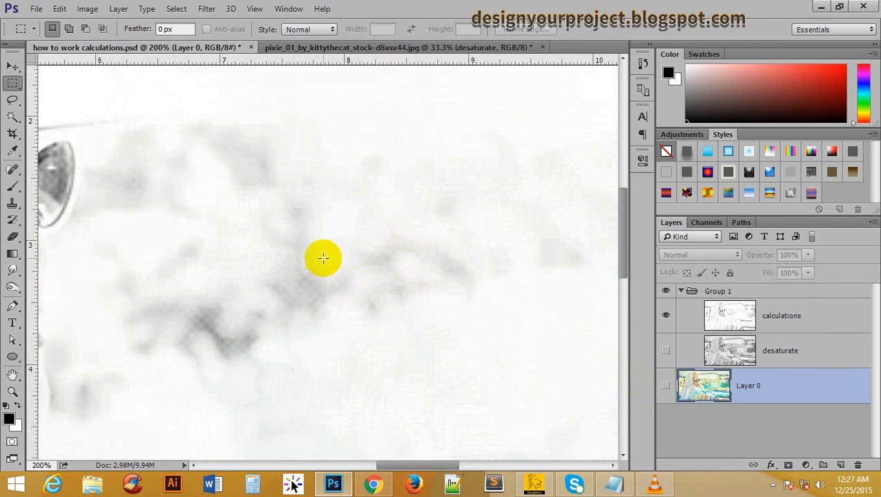
{"action": "left_click", "coordinate": [342, 251]}
{"action": "left_click", "coordinate": [282, 240]}
{"action": "left_click", "coordinate": [282, 241]}
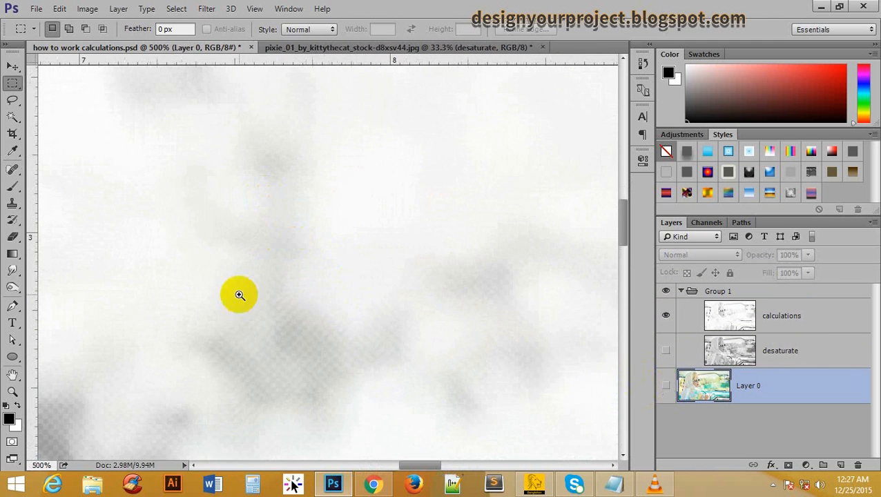
{"action": "left_click", "coordinate": [301, 311], "text": "alt"}
{"action": "left_click", "coordinate": [300, 311], "text": "alt"}
{"action": "left_click", "coordinate": [300, 311], "text": "alt"}
{"action": "left_click", "coordinate": [300, 312], "text": "alt"}
{"action": "left_click", "coordinate": [301, 311], "text": "alt"}
{"action": "left_click", "coordinate": [301, 312], "text": "alt"}
{"action": "left_click", "coordinate": [301, 311], "text": "alt"}
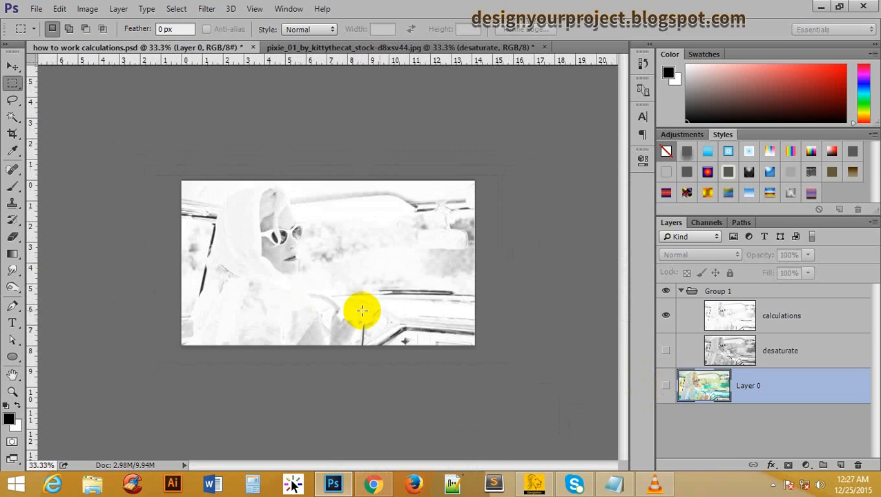
{"action": "left_click", "coordinate": [395, 268]}
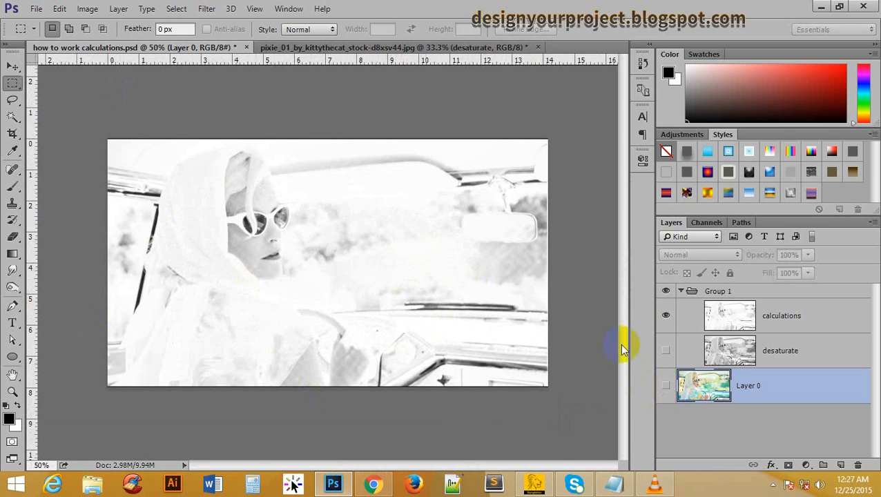
Step: Show the desaturate layer beneath the calculations layer and inspect the combined black-and-white image
{"action": "left_click", "coordinate": [667, 352]}
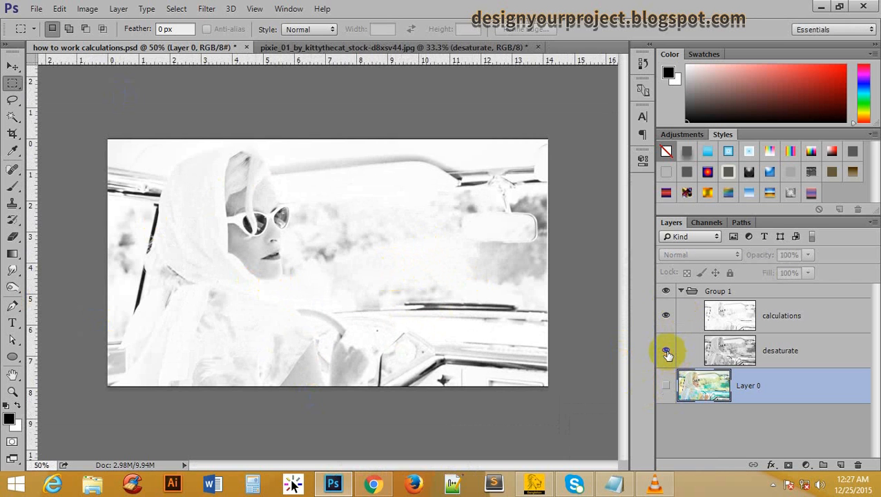
{"action": "left_click", "coordinate": [326, 232]}
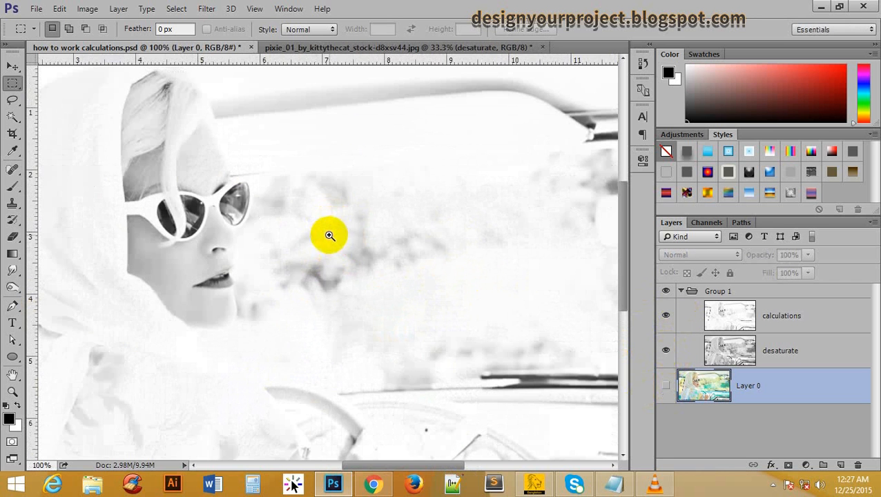
{"action": "left_click", "coordinate": [417, 254], "text": "alt"}
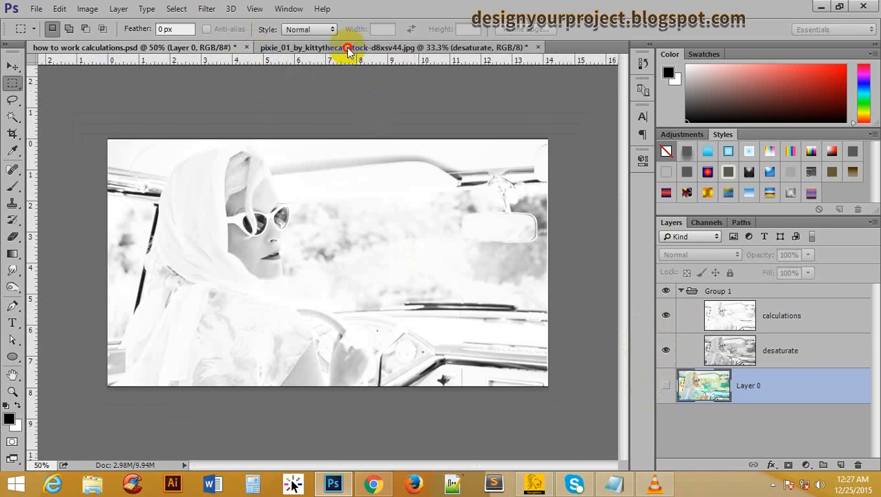
Step: Switch to the pixie_01 document and compare the photo with and without the black-and-white Layer 2
{"action": "left_click", "coordinate": [348, 48]}
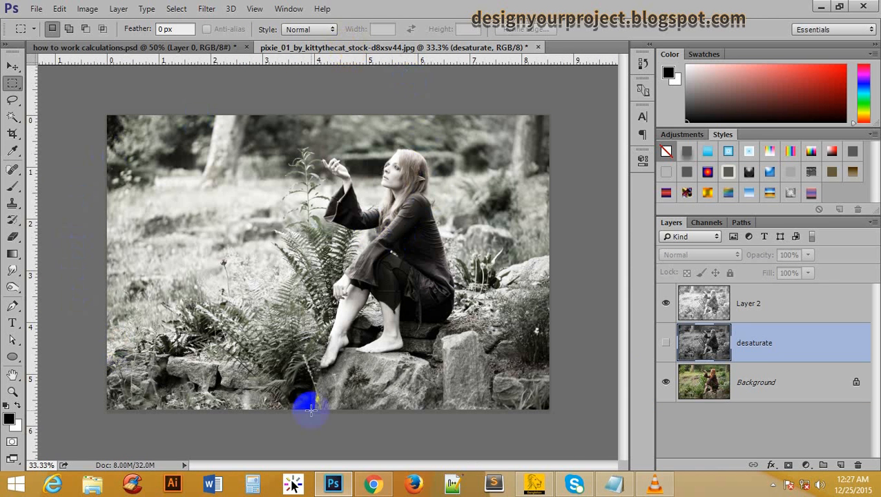
{"action": "left_click", "coordinate": [667, 304]}
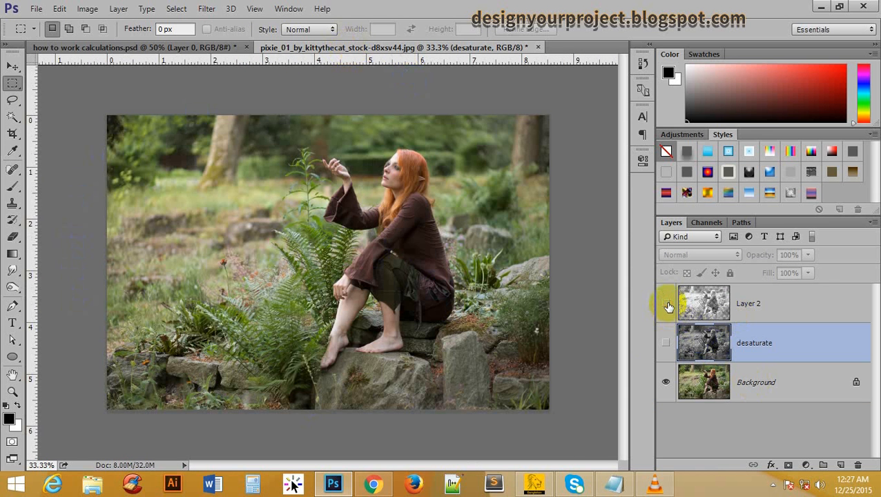
{"action": "left_click", "coordinate": [667, 304]}
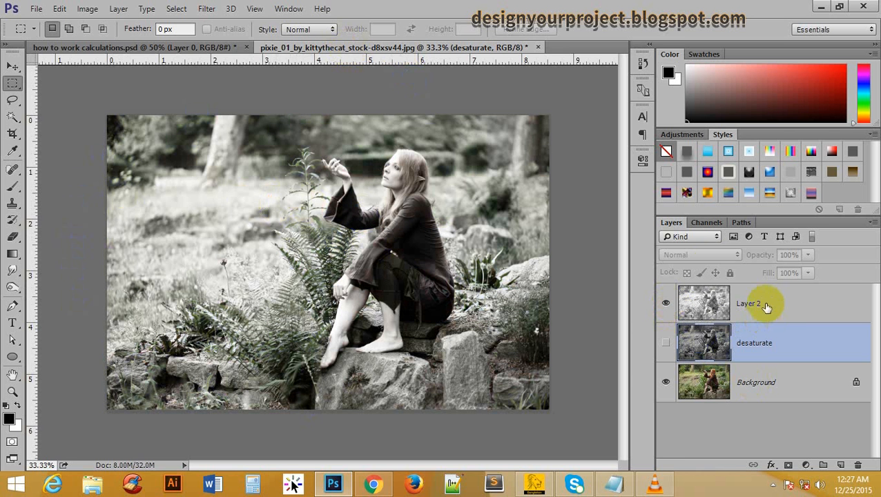
{"action": "left_click", "coordinate": [300, 188], "text": "ctrl"}
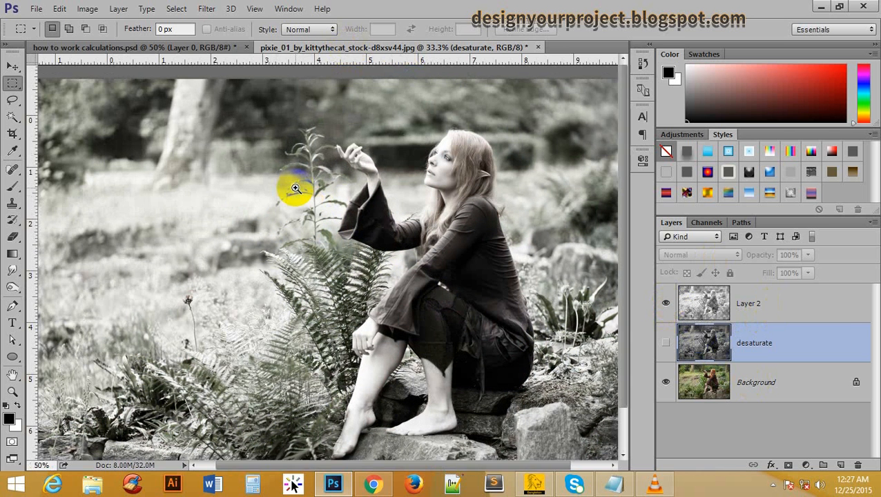
{"action": "left_click", "coordinate": [372, 189], "text": "ctrl+alt"}
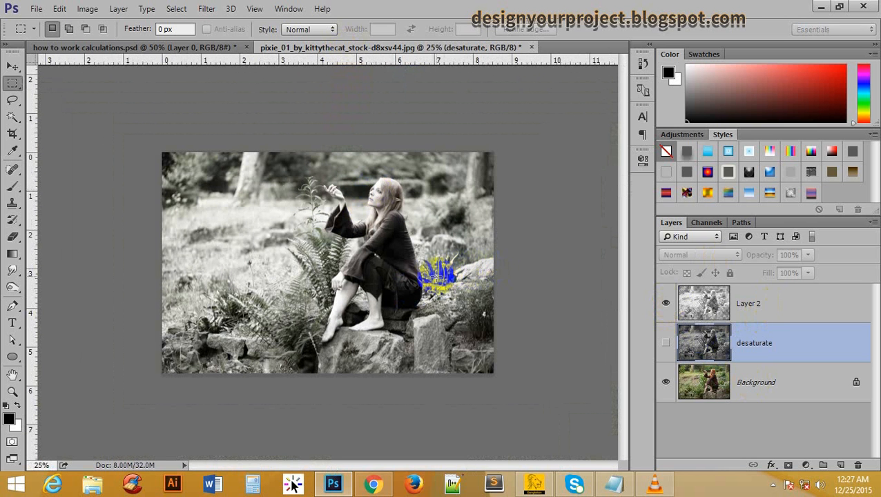
Step: Return to how to work calculations.psd, collapse and hide Group 1, and show the colour photo on Layer 0
{"action": "left_click", "coordinate": [137, 47]}
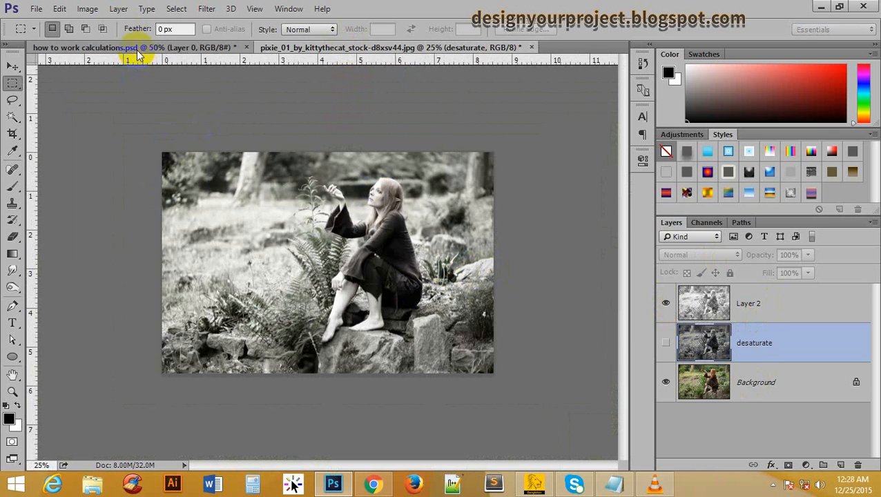
{"action": "left_click", "coordinate": [680, 291]}
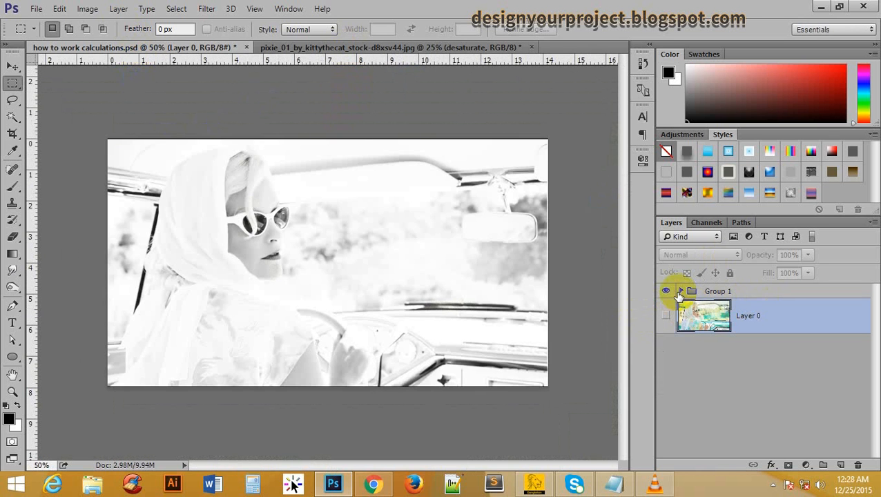
{"action": "left_click", "coordinate": [665, 292]}
{"action": "left_click", "coordinate": [666, 316]}
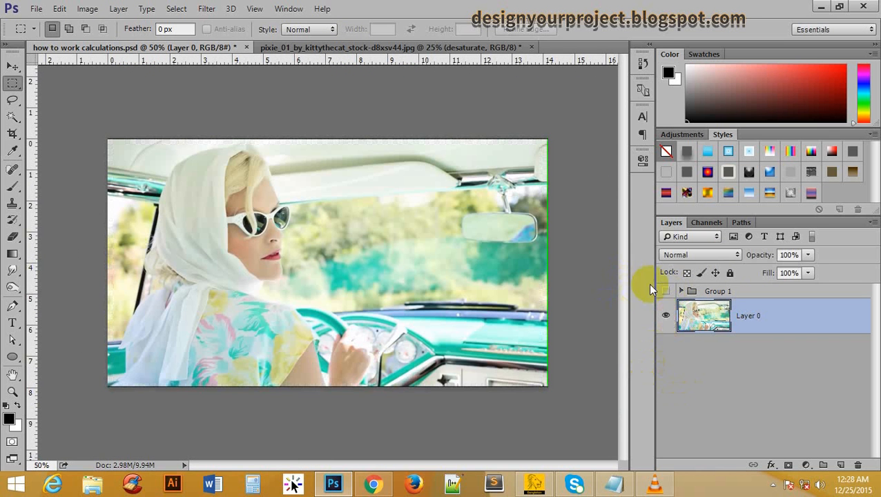
Step: Examine the Red, Green and Blue channels individually, comparing their contrast, and restore the RGB composite view
{"action": "left_click", "coordinate": [705, 222]}
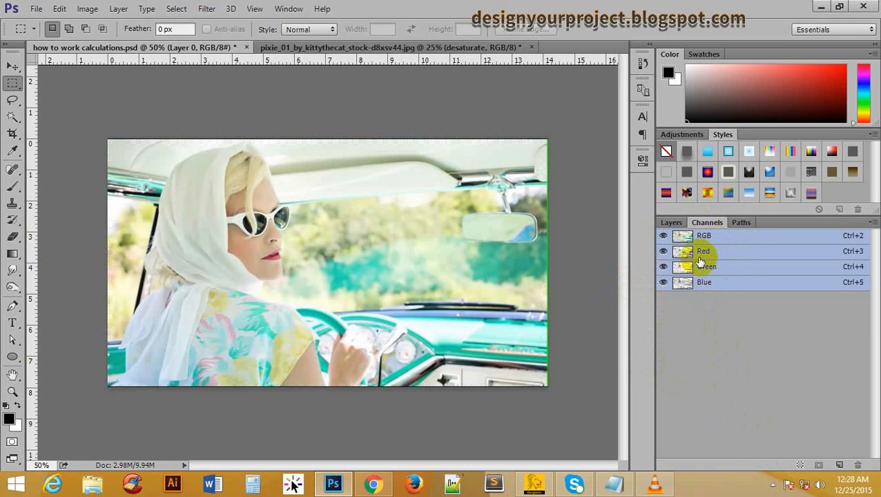
{"action": "left_click", "coordinate": [736, 252]}
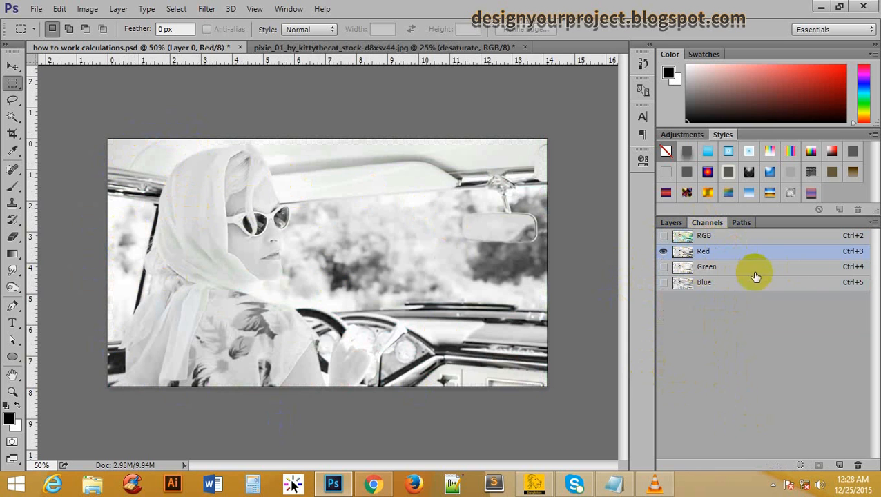
{"action": "left_click", "coordinate": [737, 269]}
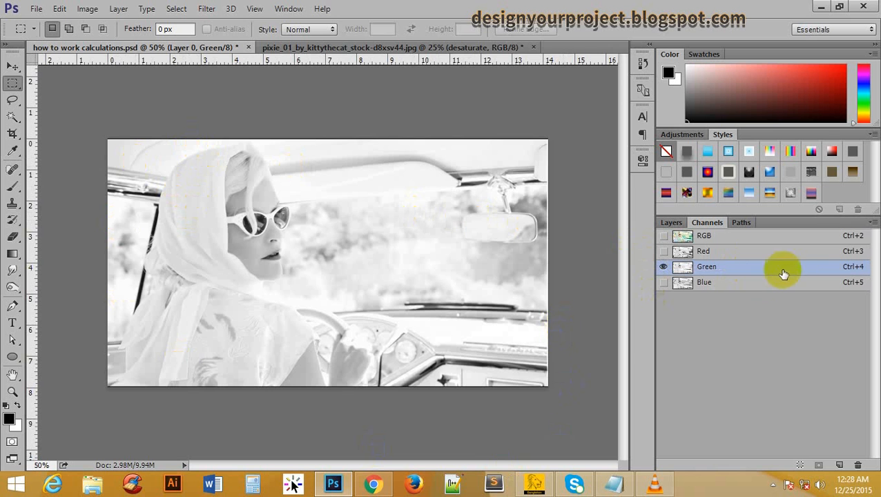
{"action": "left_click", "coordinate": [738, 284]}
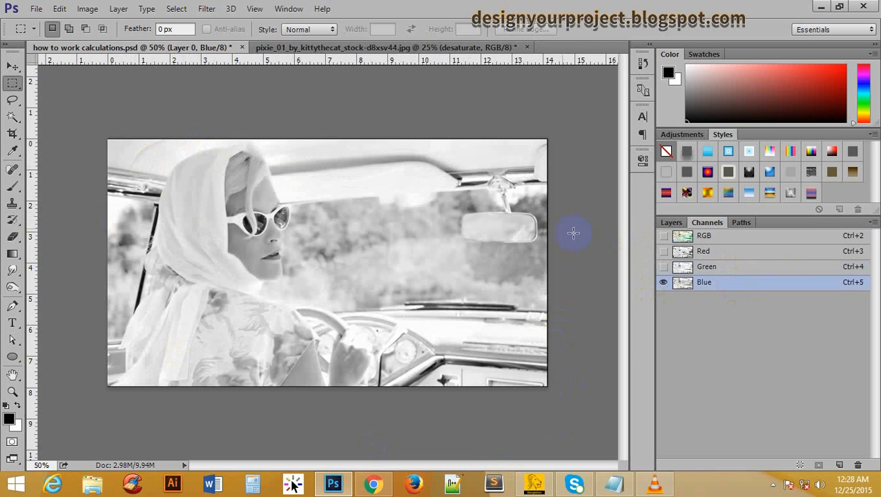
{"action": "left_click", "coordinate": [740, 251]}
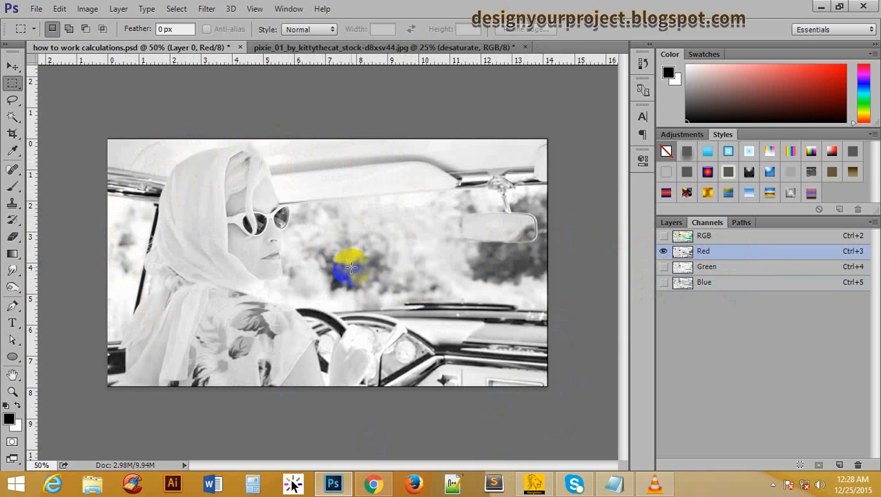
{"action": "left_click", "coordinate": [705, 267]}
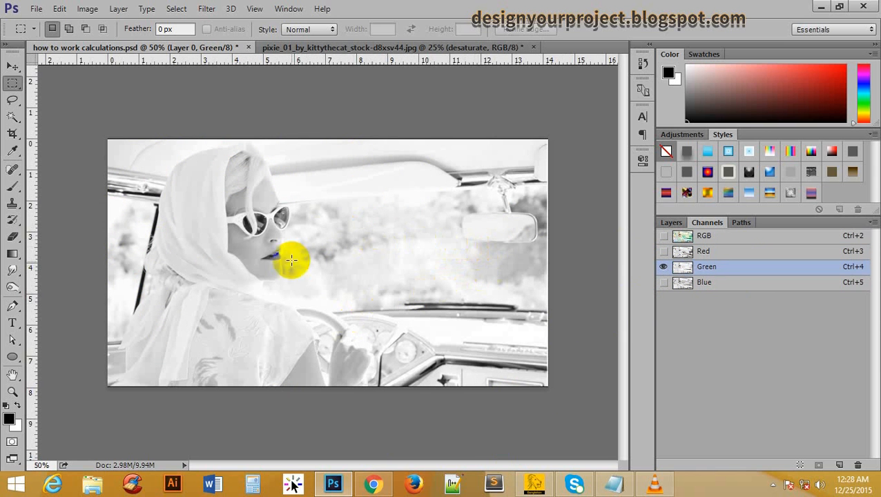
{"action": "left_click", "coordinate": [722, 284]}
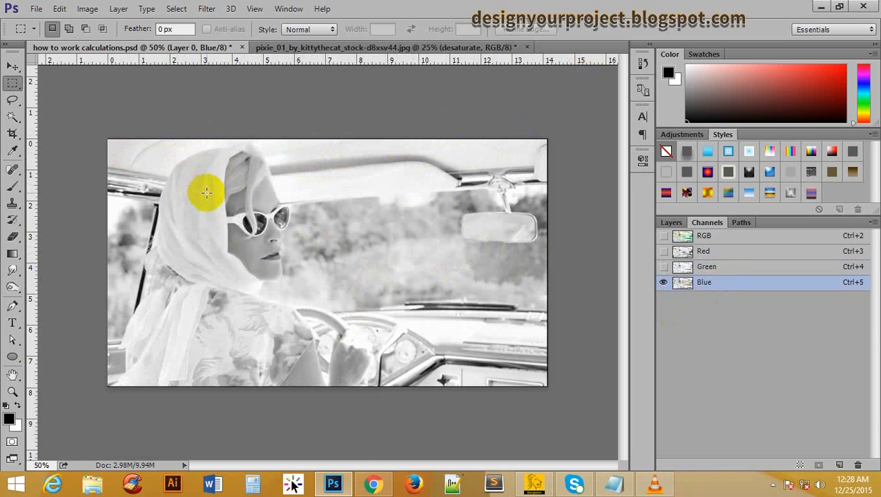
{"action": "left_click", "coordinate": [664, 237]}
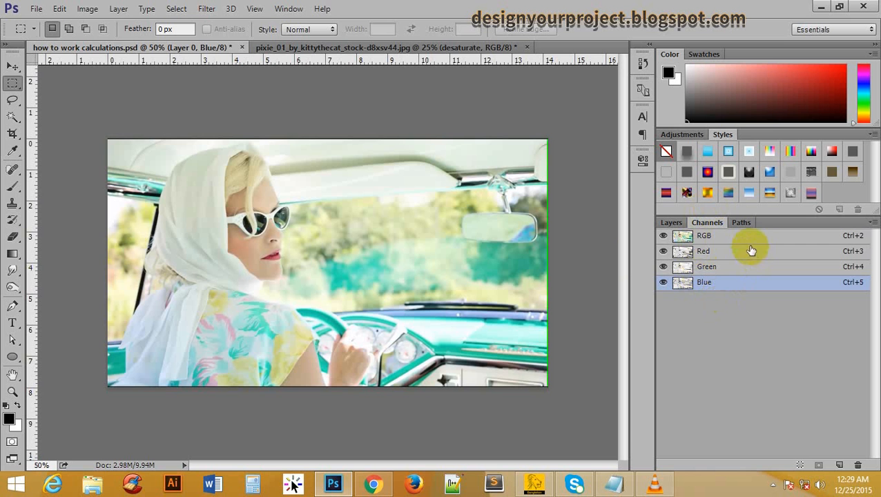
Step: Open the Calculations dialog and keep how to work calculations.psd as the document for both Source 1 and Source 2
{"action": "left_click", "coordinate": [88, 9]}
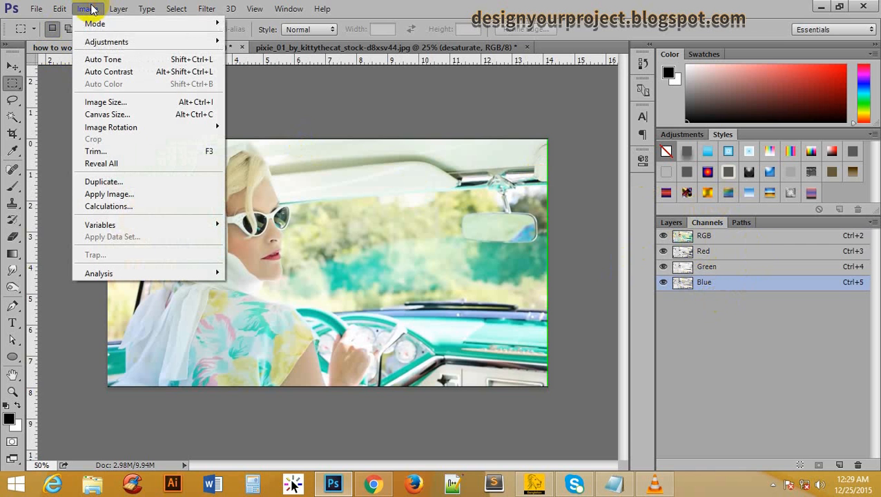
{"action": "left_click", "coordinate": [127, 208]}
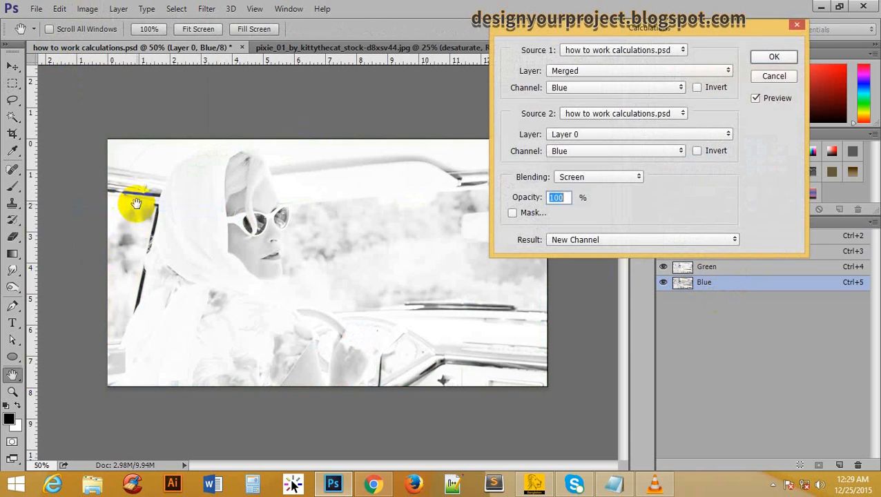
{"action": "left_click_drag", "start_coordinate": [585, 27], "coordinate": [529, 19]}
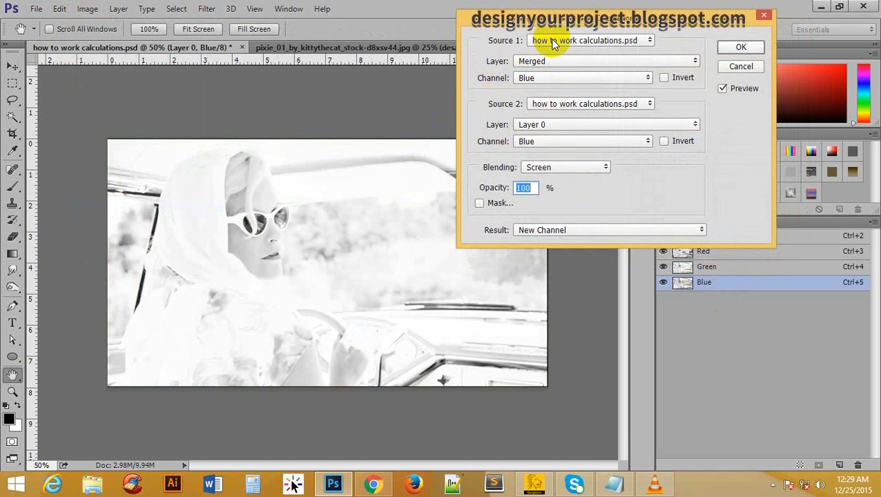
{"action": "left_click", "coordinate": [576, 41]}
{"action": "left_click", "coordinate": [579, 43]}
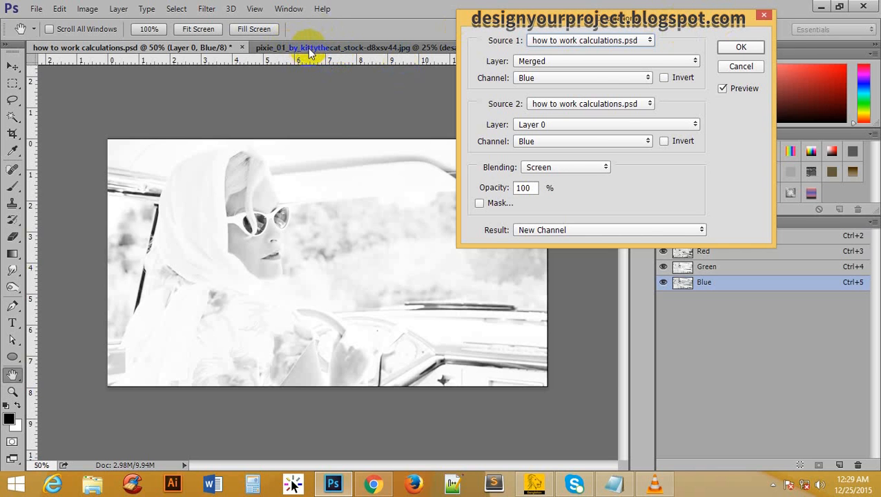
{"action": "left_click_drag", "start_coordinate": [554, 23], "coordinate": [530, 16]}
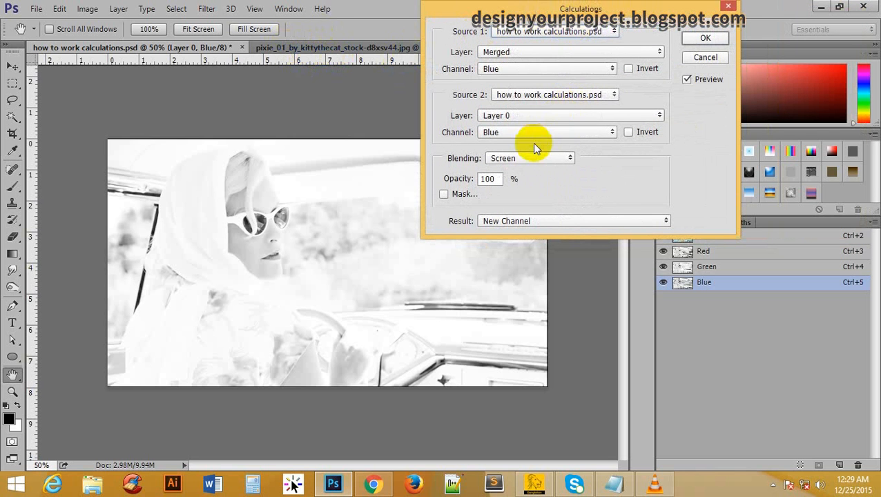
{"action": "left_click", "coordinate": [538, 97]}
{"action": "left_click", "coordinate": [541, 95]}
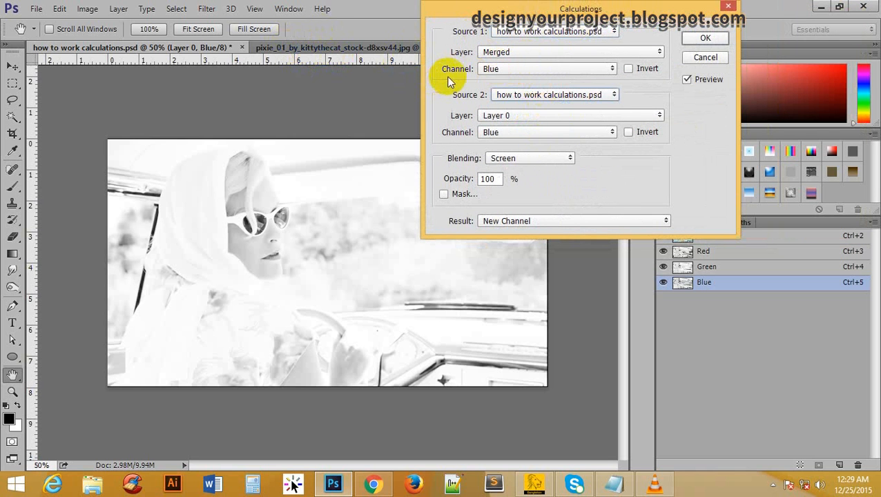
Step: Combine the Merged Green channel with Layer 0's Blue channel in Screen blending at 100% opacity, output as a new channel
{"action": "left_click", "coordinate": [513, 69]}
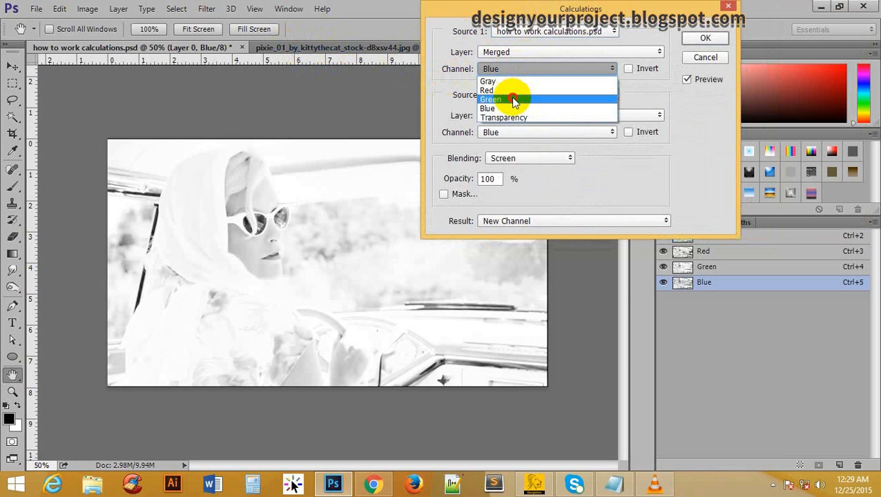
{"action": "left_click", "coordinate": [511, 98]}
{"action": "left_click_drag", "start_coordinate": [486, 14], "coordinate": [533, 16]}
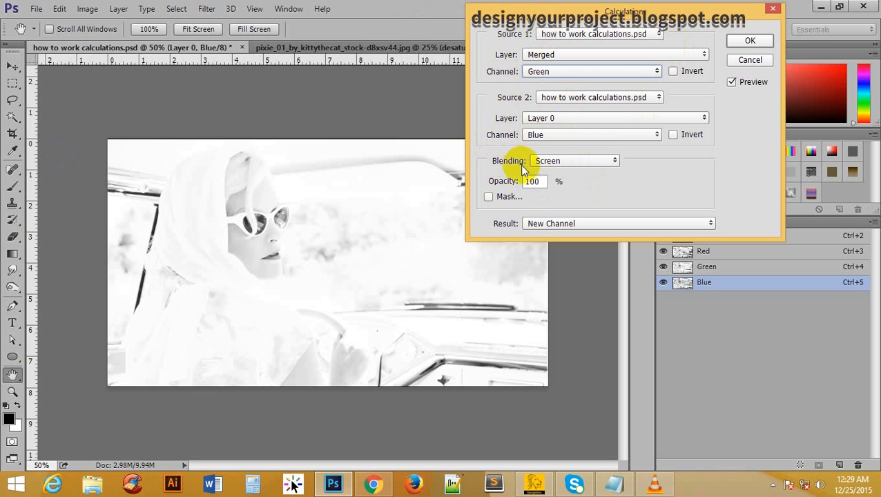
{"action": "left_click", "coordinate": [584, 160]}
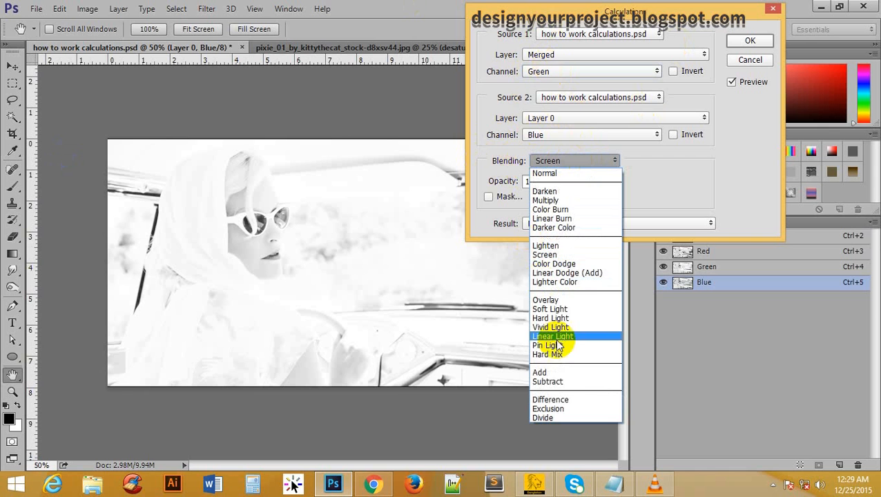
{"action": "left_click", "coordinate": [573, 255]}
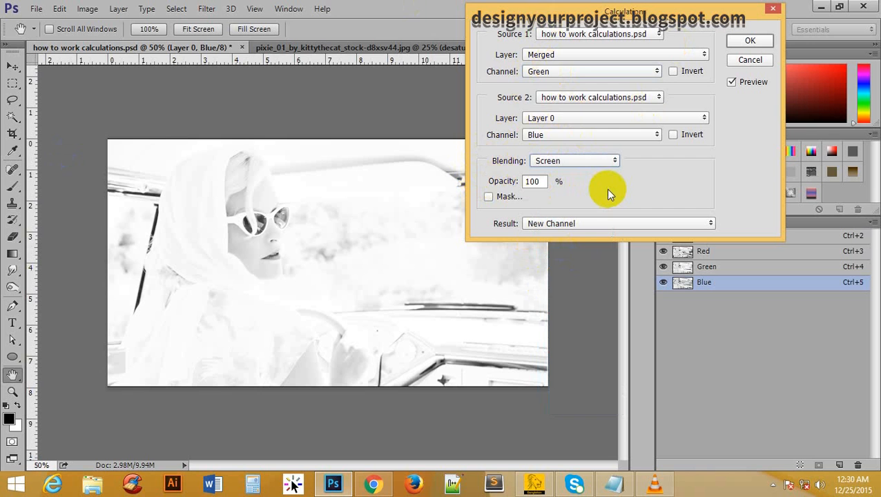
{"action": "left_click", "coordinate": [746, 43]}
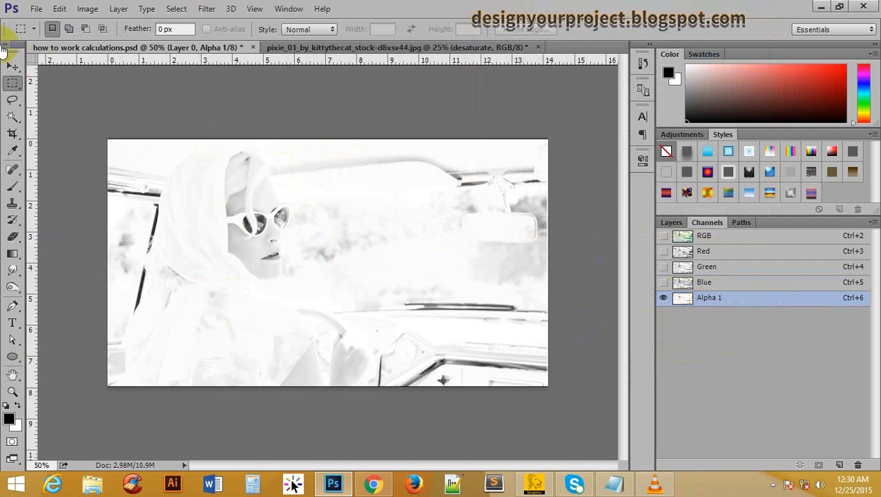
Step: Start another calculation with Alpha 1 as the Source 1 channel and set the Source 2 channel to Blue
{"action": "left_click", "coordinate": [95, 10]}
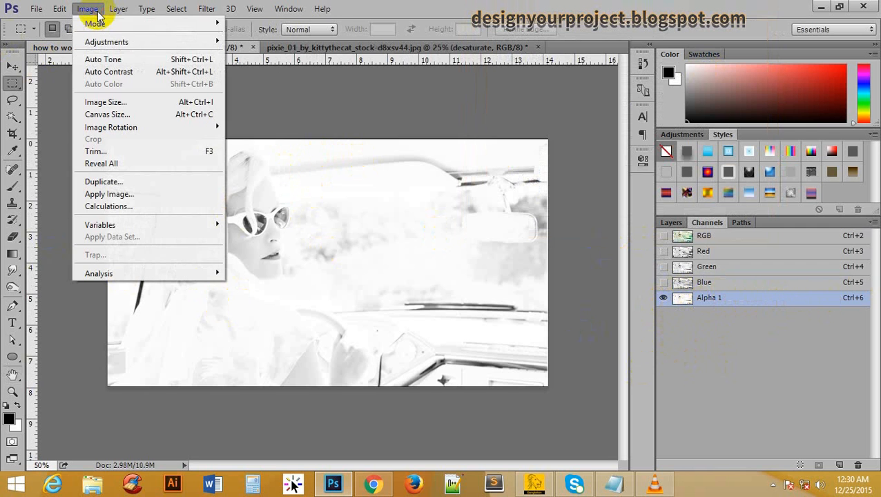
{"action": "left_click", "coordinate": [126, 208]}
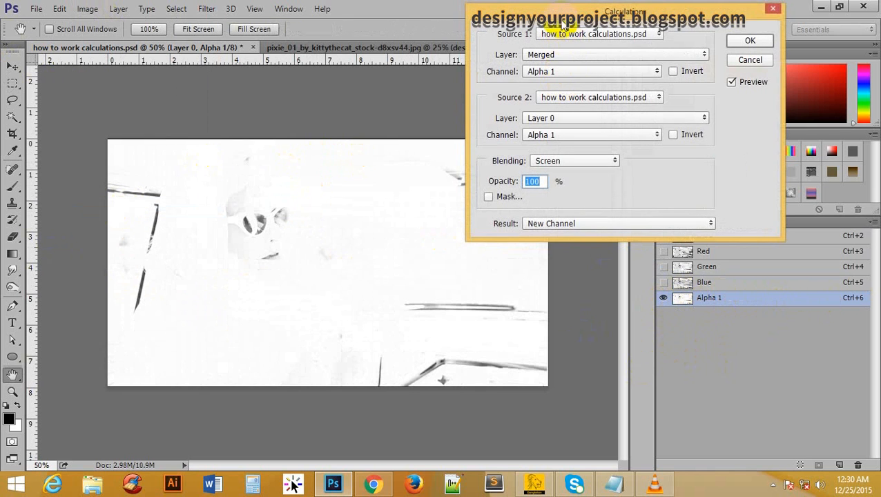
{"action": "left_click_drag", "start_coordinate": [561, 29], "coordinate": [430, 28]}
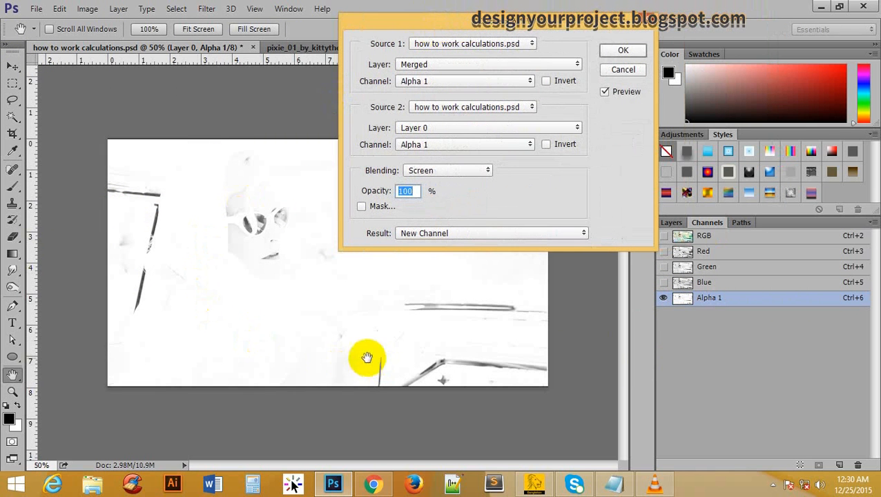
{"action": "left_click_drag", "start_coordinate": [444, 22], "coordinate": [529, 9]}
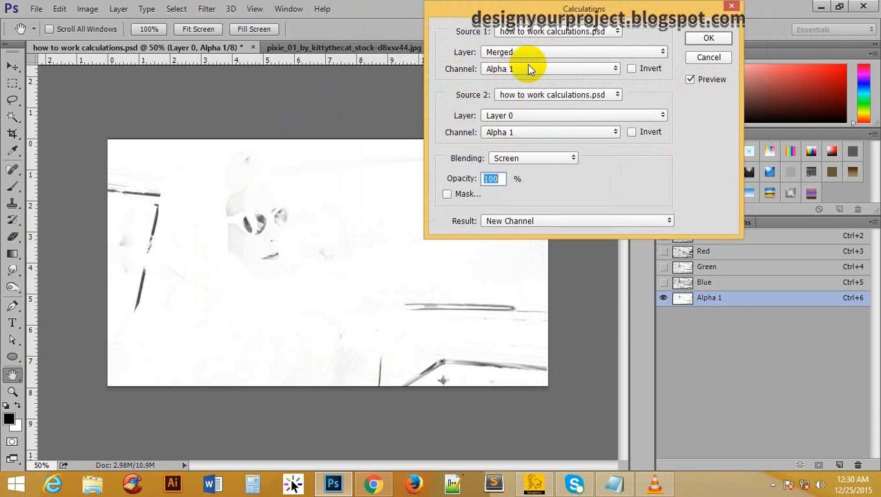
{"action": "left_click", "coordinate": [501, 133]}
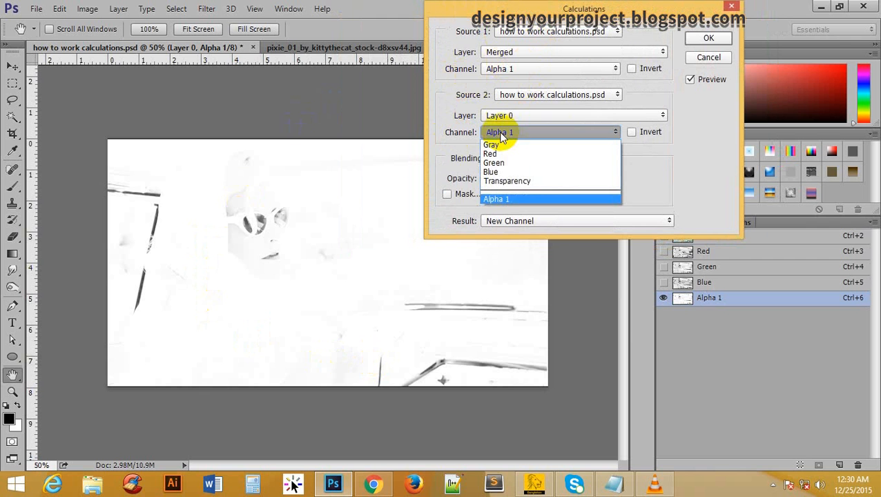
{"action": "left_click", "coordinate": [491, 171]}
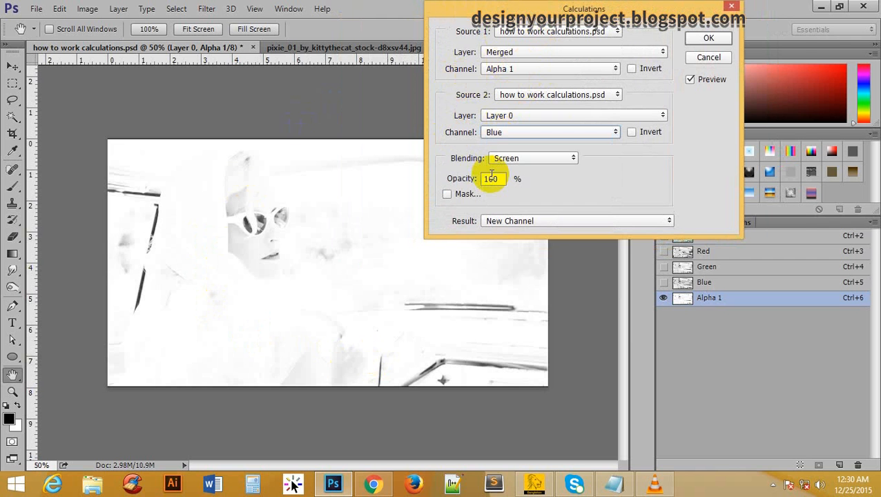
Step: Try Gray, Green and Red as the Source 2 channel on Layer 0 and return it to Blue
{"action": "left_click_drag", "start_coordinate": [503, 10], "coordinate": [567, 9]}
{"action": "left_click", "coordinate": [573, 133]}
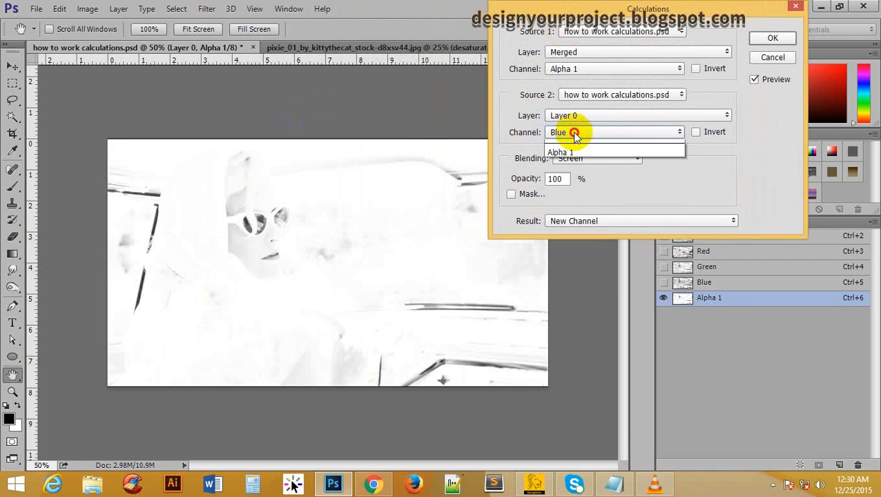
{"action": "left_click", "coordinate": [578, 143]}
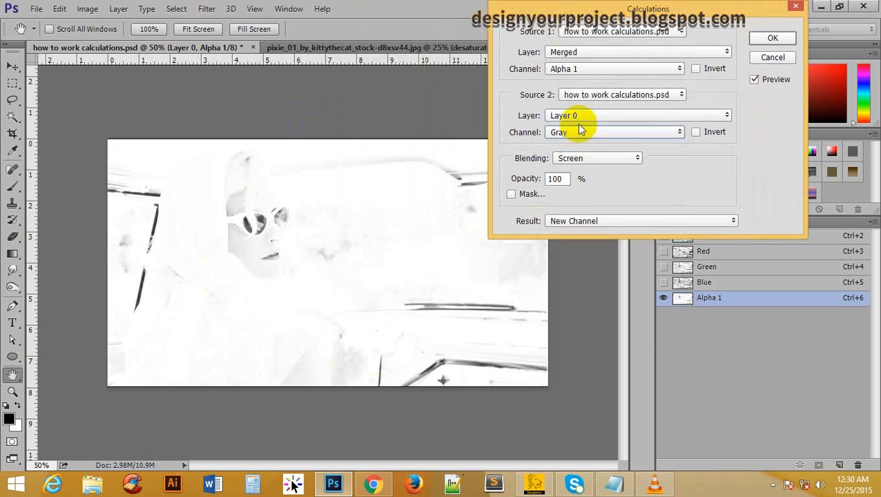
{"action": "left_click", "coordinate": [568, 130]}
{"action": "left_click", "coordinate": [568, 163]}
{"action": "left_click", "coordinate": [568, 132]}
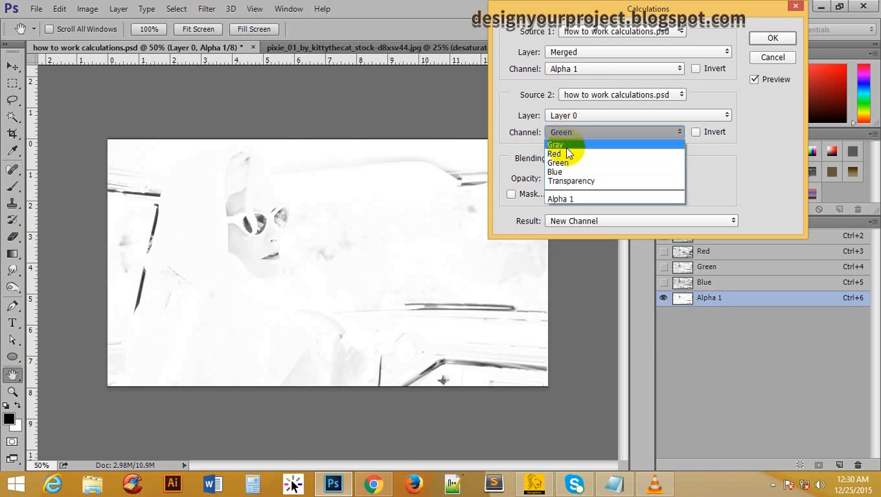
{"action": "left_click", "coordinate": [565, 151]}
{"action": "left_click", "coordinate": [578, 131]}
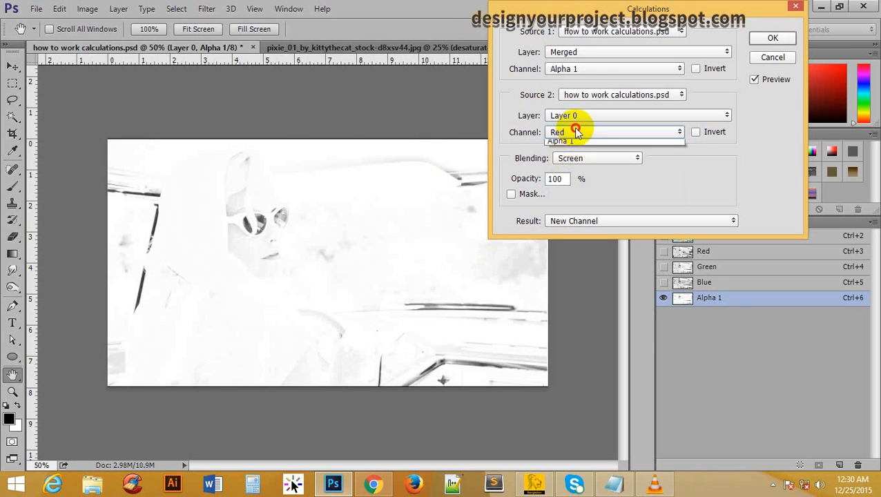
{"action": "left_click", "coordinate": [564, 171]}
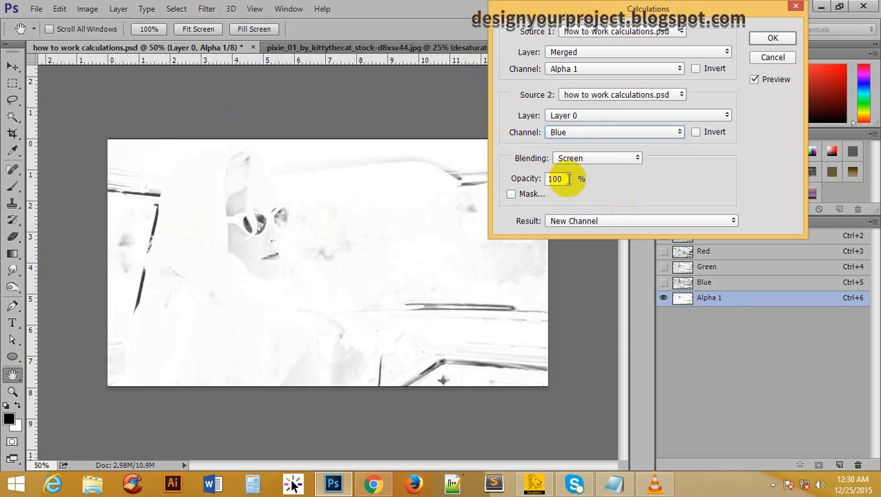
Step: Set the calculation's opacity to 50% and compare the image with and without the preview
{"action": "left_click_drag", "start_coordinate": [567, 179], "coordinate": [546, 178]}
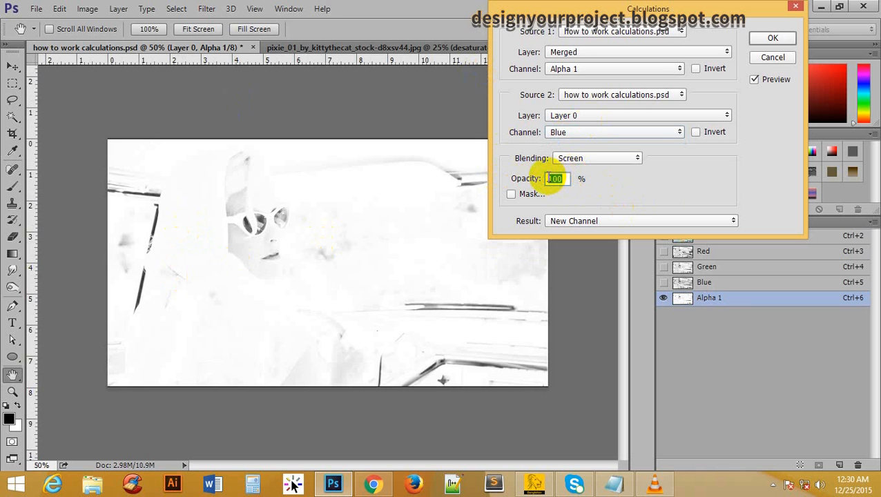
{"action": "type", "text": "50"}
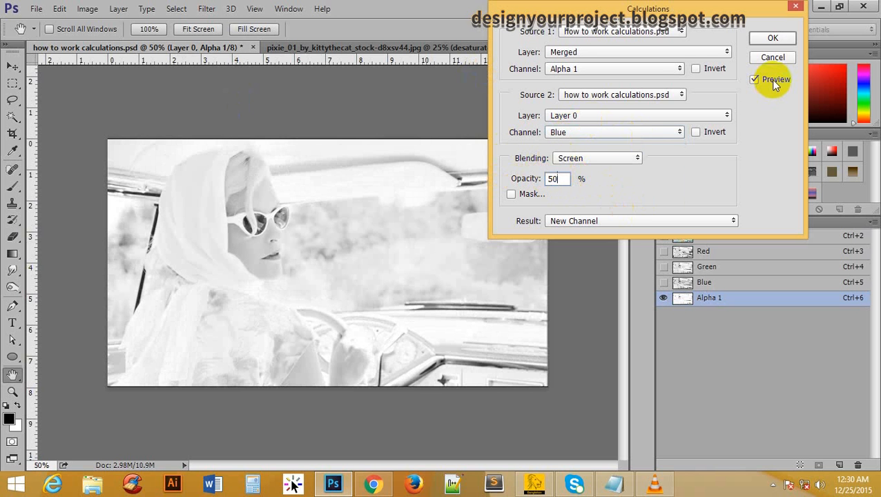
{"action": "left_click", "coordinate": [756, 81]}
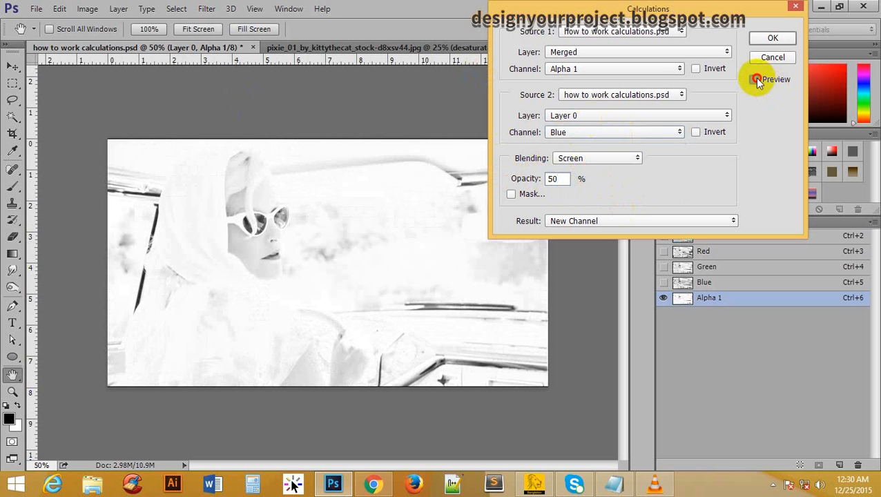
{"action": "left_click", "coordinate": [757, 80]}
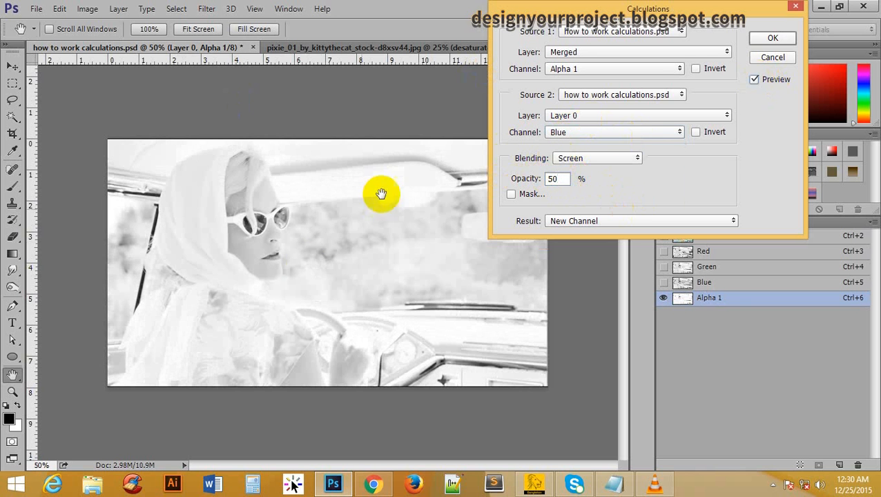
Step: Enable a mask from the Merged layer's Alpha 1 channel, compare its effect, and output the calculation as a new channel
{"action": "left_click", "coordinate": [512, 195]}
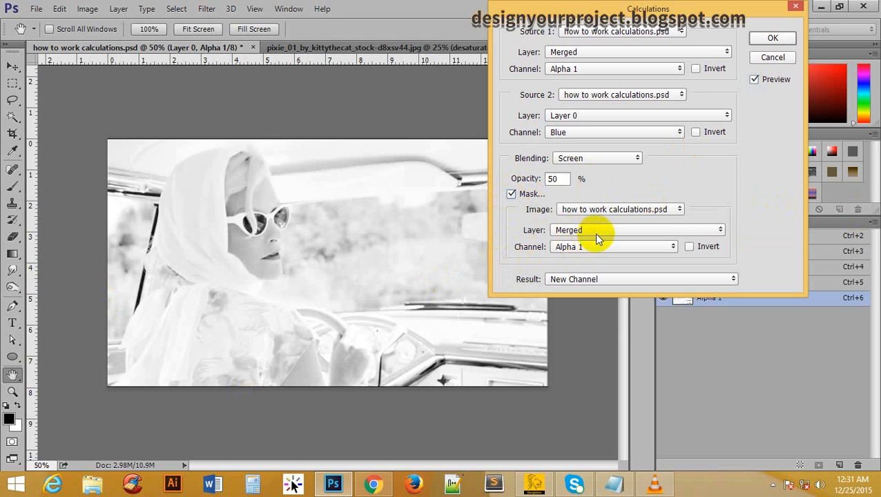
{"action": "left_click", "coordinate": [712, 231]}
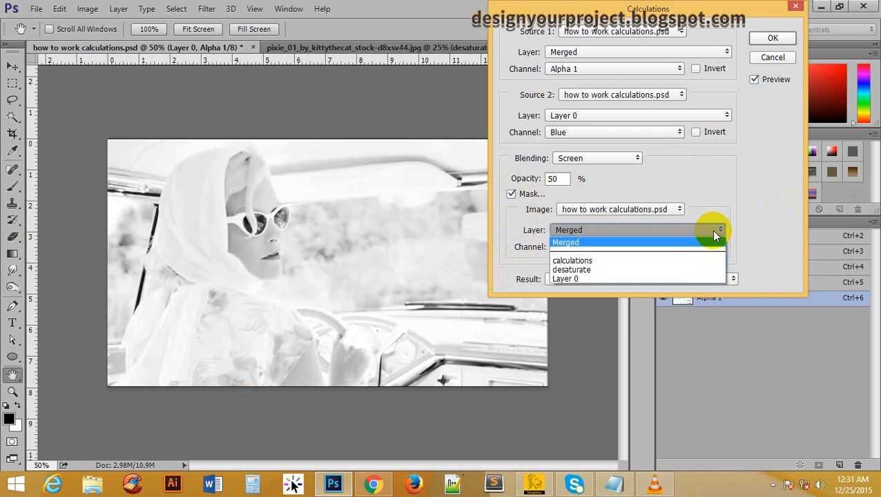
{"action": "left_click", "coordinate": [604, 242]}
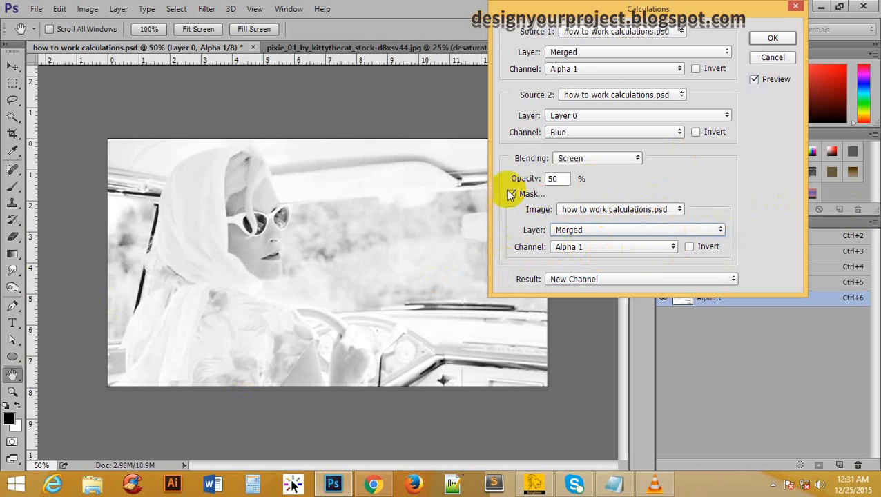
{"action": "left_click", "coordinate": [754, 80]}
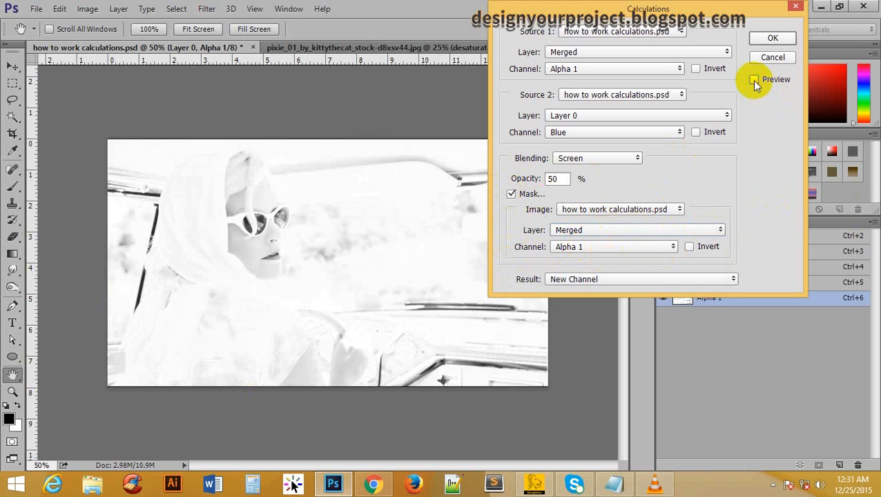
{"action": "left_click", "coordinate": [754, 80]}
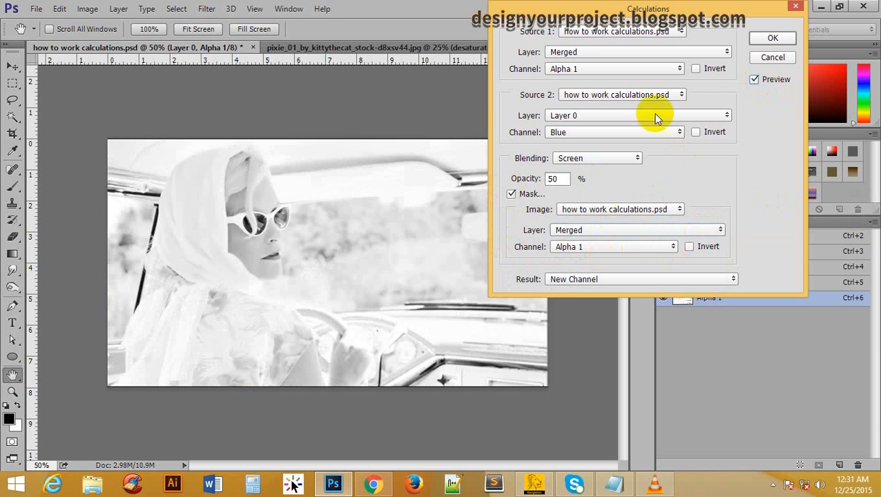
{"action": "left_click", "coordinate": [512, 194]}
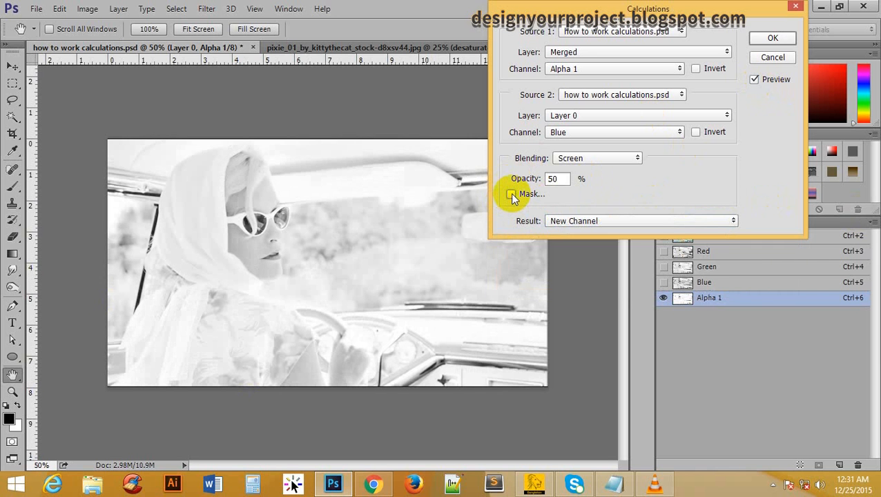
{"action": "left_click", "coordinate": [512, 194]}
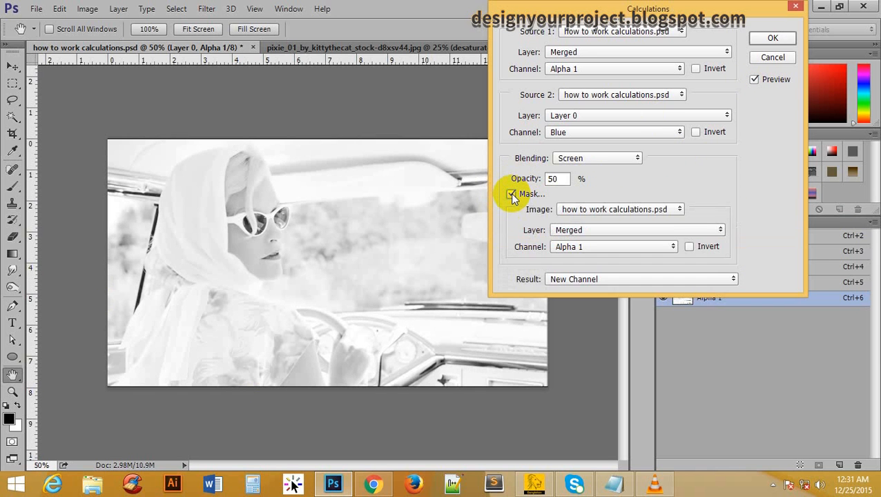
{"action": "left_click", "coordinate": [772, 37]}
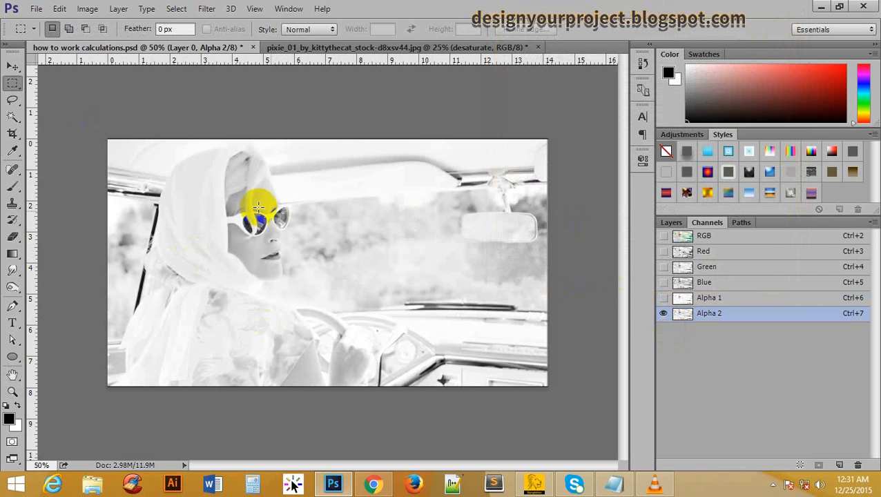
{"action": "left_click", "coordinate": [671, 223]}
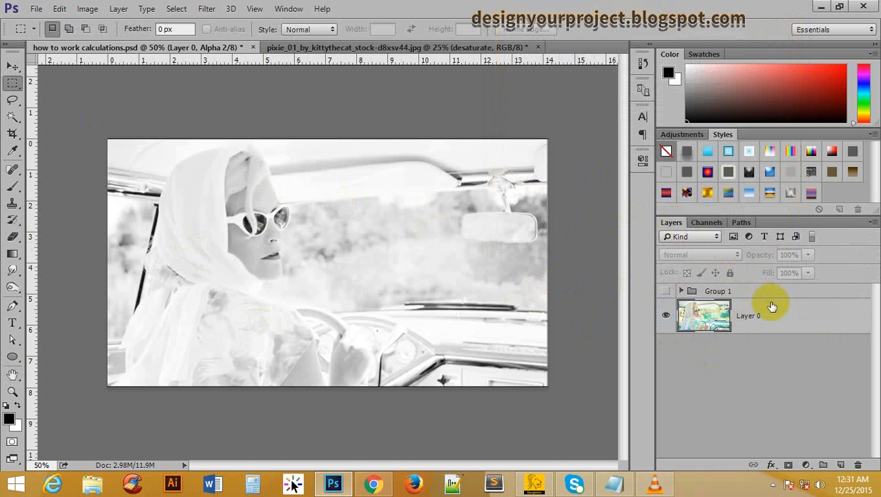
{"action": "left_click", "coordinate": [706, 223]}
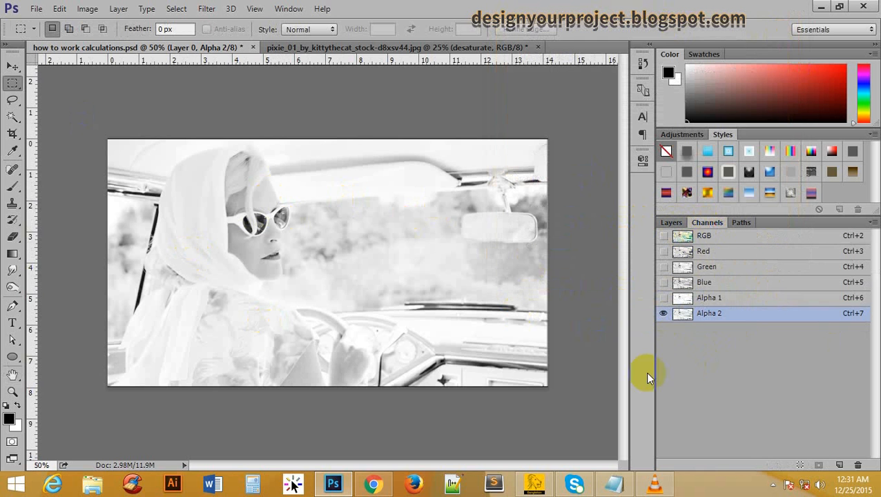
{"action": "left_click", "coordinate": [675, 319], "text": "ctrl"}
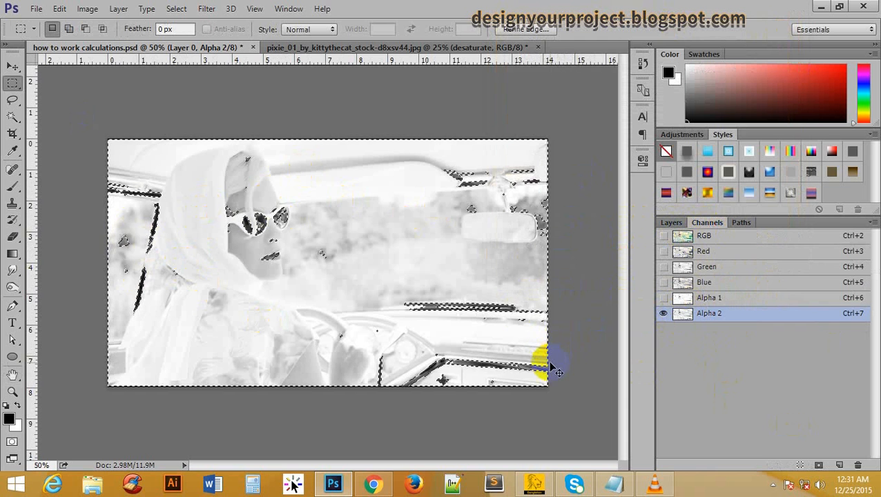
{"action": "key", "text": "ctrl+d"}
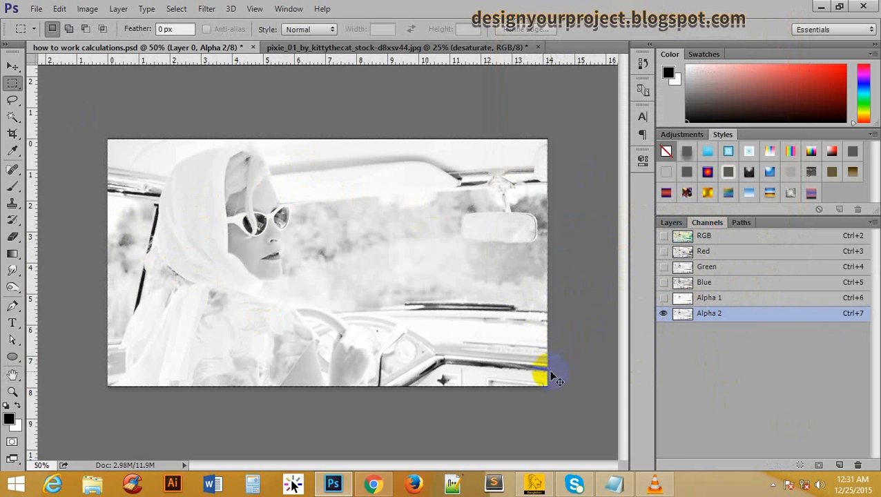
Step: Copy the entire Alpha 2 channel image and paste it into a new layer above Layer 0
{"action": "key", "text": "ctrl+a"}
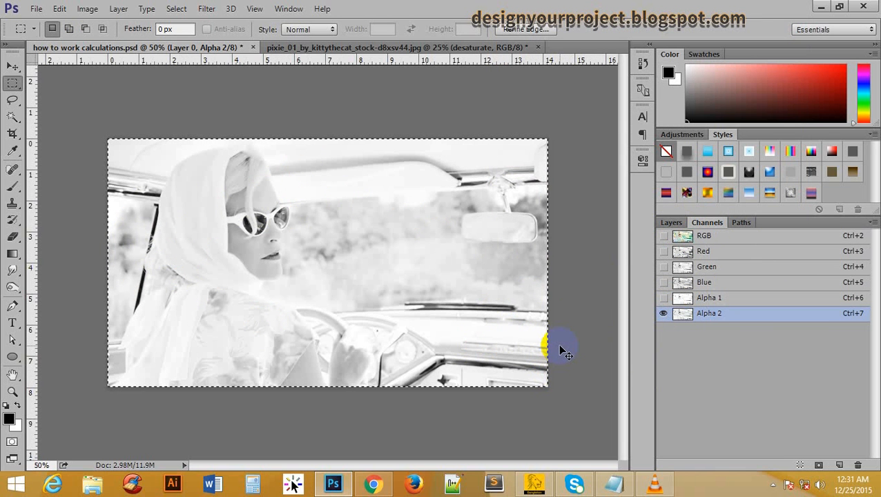
{"action": "left_click", "coordinate": [670, 222]}
{"action": "left_click", "coordinate": [840, 464]}
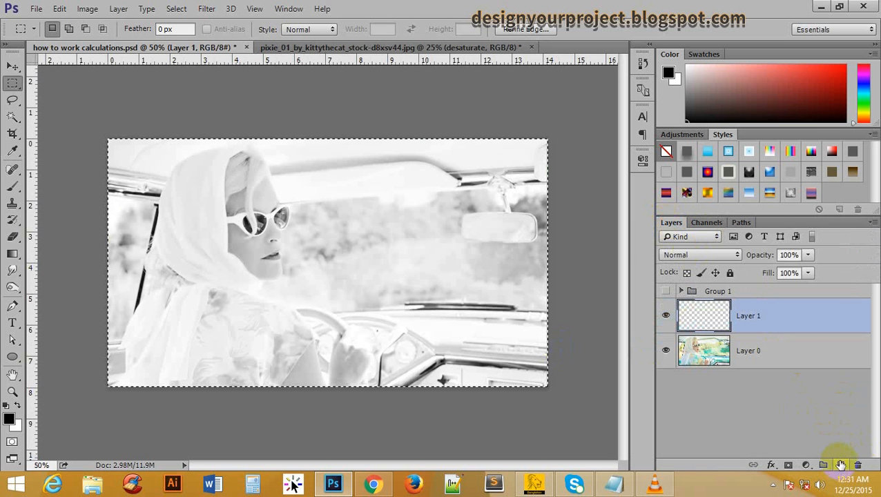
{"action": "key", "text": "ctrl+v"}
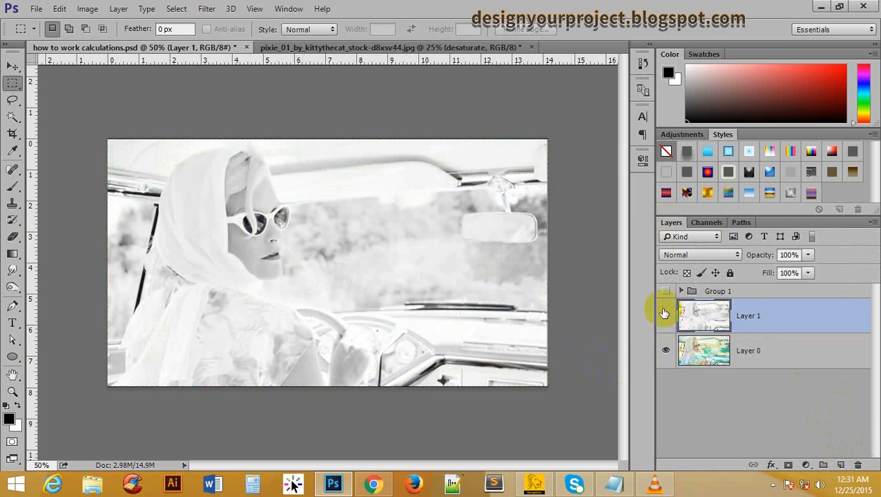
Step: Hide Layer 0 and examine the pasted black-and-white Layer 1 on its own up close
{"action": "left_click", "coordinate": [666, 350]}
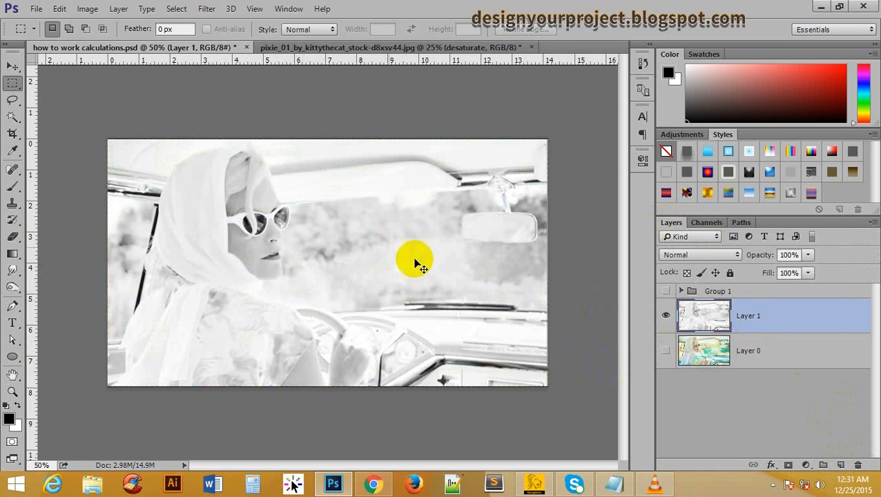
{"action": "left_click", "coordinate": [371, 238], "text": "ctrl"}
{"action": "left_click", "coordinate": [371, 238], "text": "ctrl"}
{"action": "left_click", "coordinate": [377, 243], "text": "ctrl"}
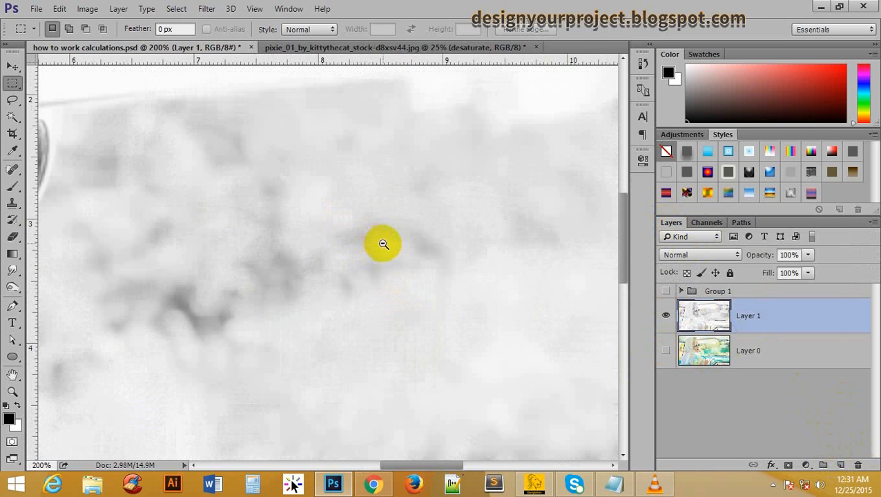
{"action": "left_click", "coordinate": [383, 244], "text": "ctrl+alt"}
{"action": "left_click", "coordinate": [388, 246], "text": "ctrl+alt"}
{"action": "left_click", "coordinate": [394, 248], "text": "ctrl+alt"}
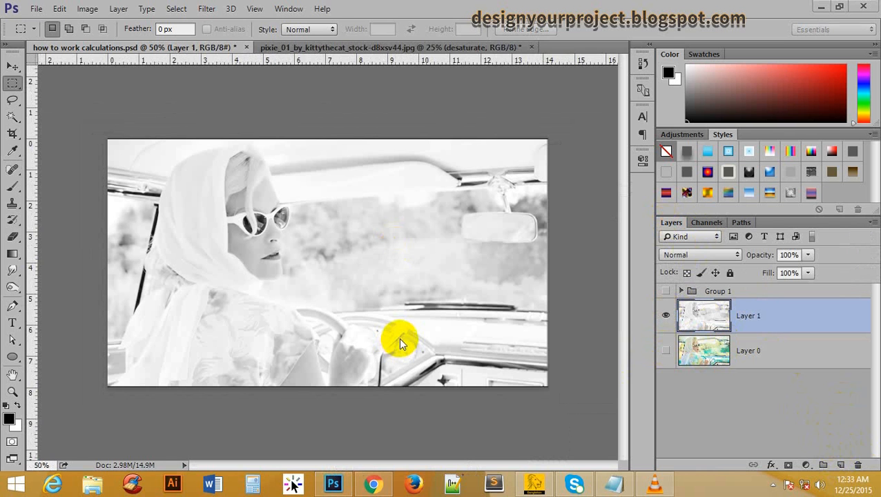
Step: Delete the pasted Layer 1 and make Layer 0 visible again
{"action": "left_click", "coordinate": [665, 316]}
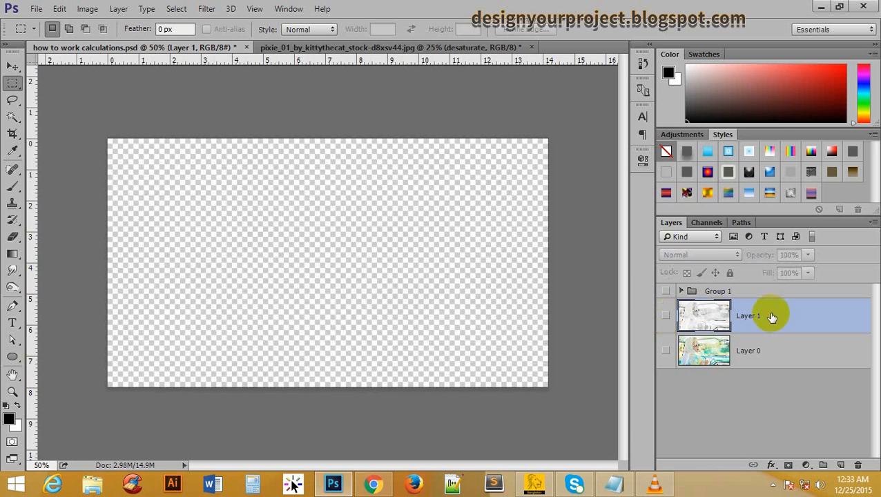
{"action": "left_click", "coordinate": [666, 350]}
{"action": "left_click_drag", "start_coordinate": [768, 324], "coordinate": [859, 466]}
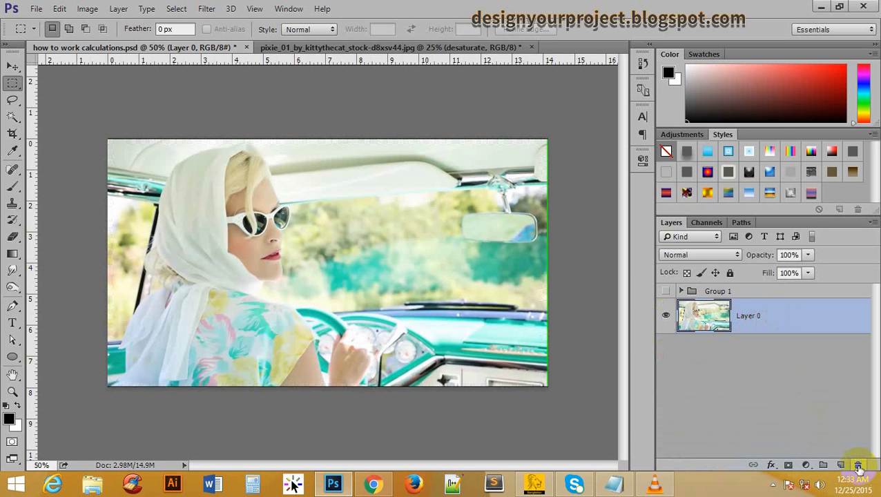
Step: View the Alpha 2 and Alpha 1 channels and load Alpha 1 as a selection
{"action": "left_click", "coordinate": [711, 223]}
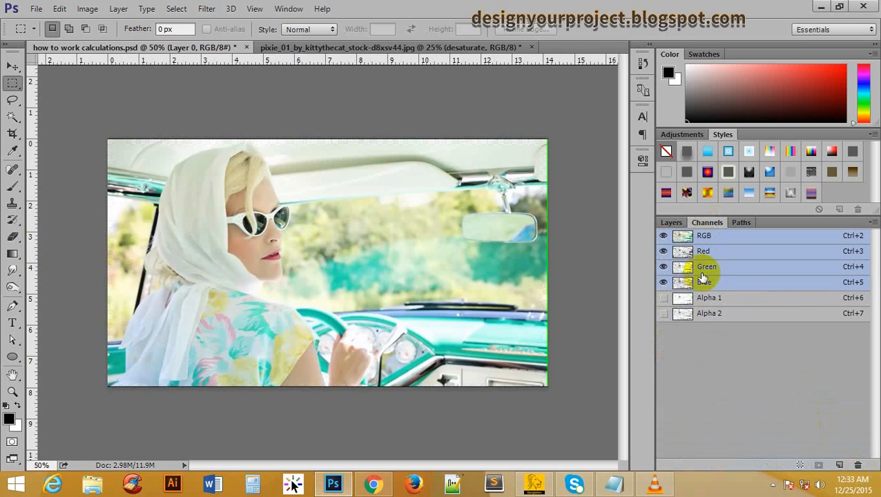
{"action": "left_click", "coordinate": [685, 314]}
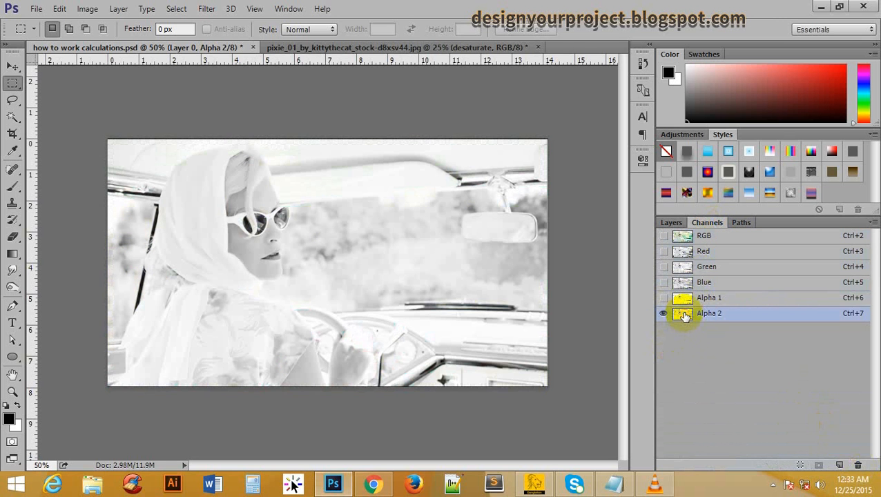
{"action": "left_click", "coordinate": [687, 299]}
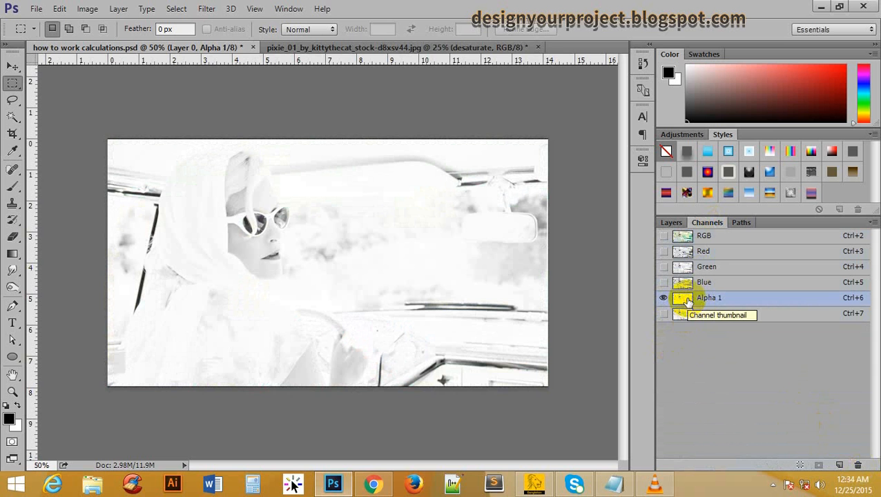
{"action": "left_click", "coordinate": [683, 299], "text": "ctrl"}
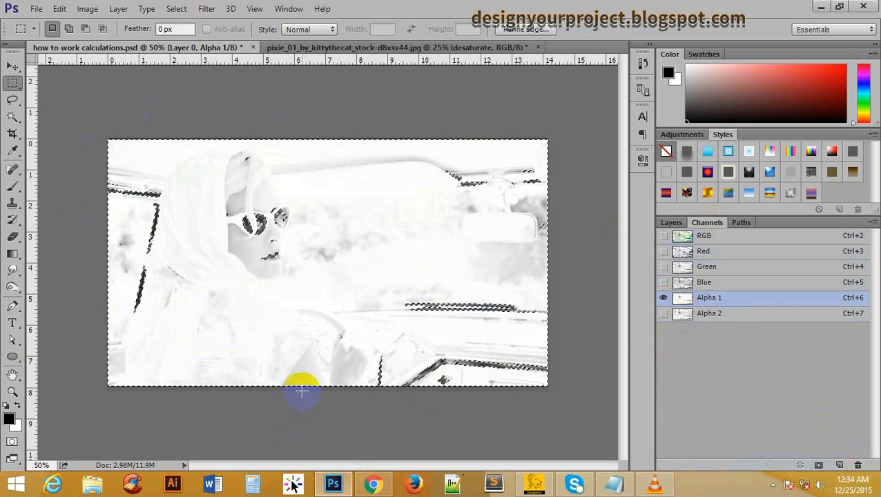
Step: Add a new layer above Layer 0 and fill the loaded selection with white as the foreground colour
{"action": "left_click", "coordinate": [671, 222]}
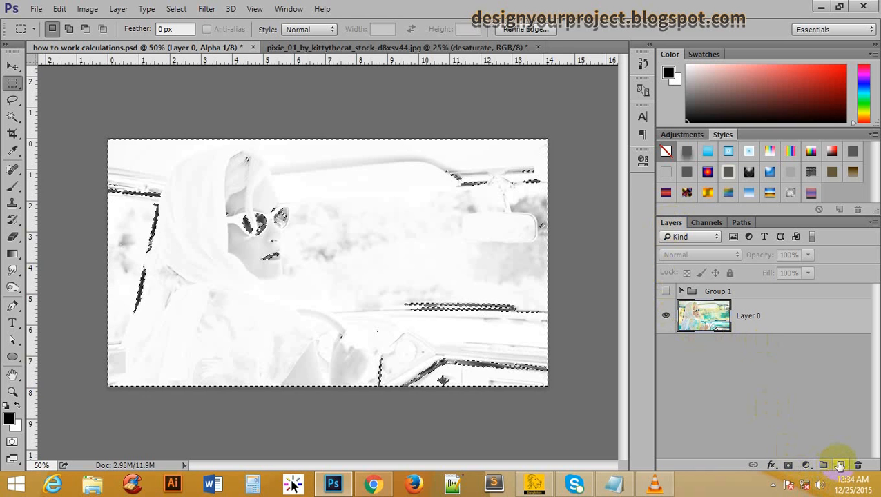
{"action": "left_click", "coordinate": [840, 466]}
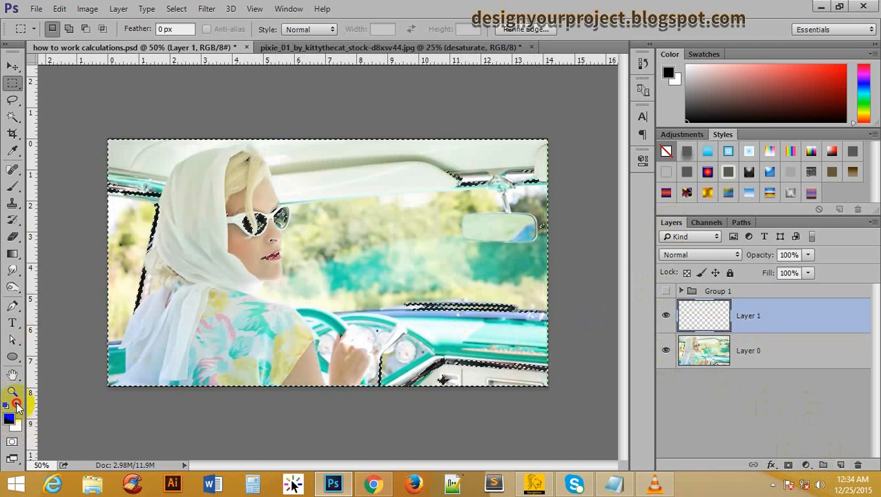
{"action": "left_click", "coordinate": [16, 406]}
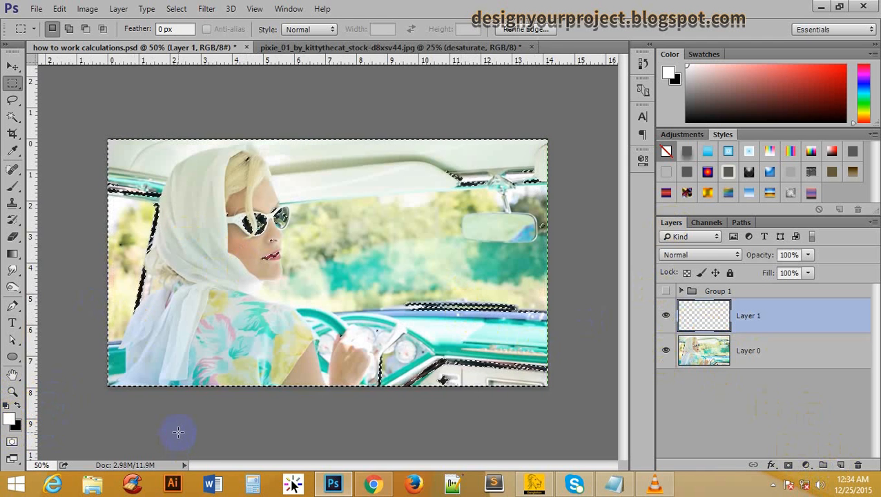
{"action": "key", "text": "alt+BackSpace"}
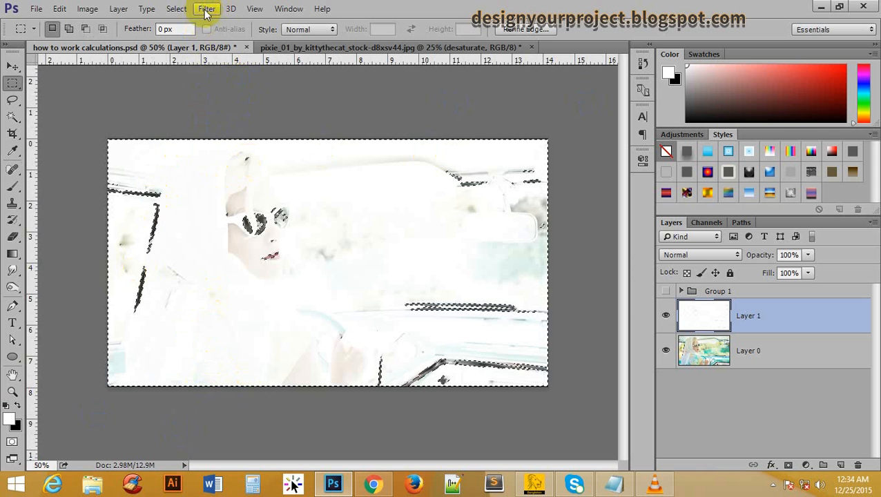
Step: Invert the selection, fill it with black on Layer 1, and deselect
{"action": "left_click", "coordinate": [177, 9]}
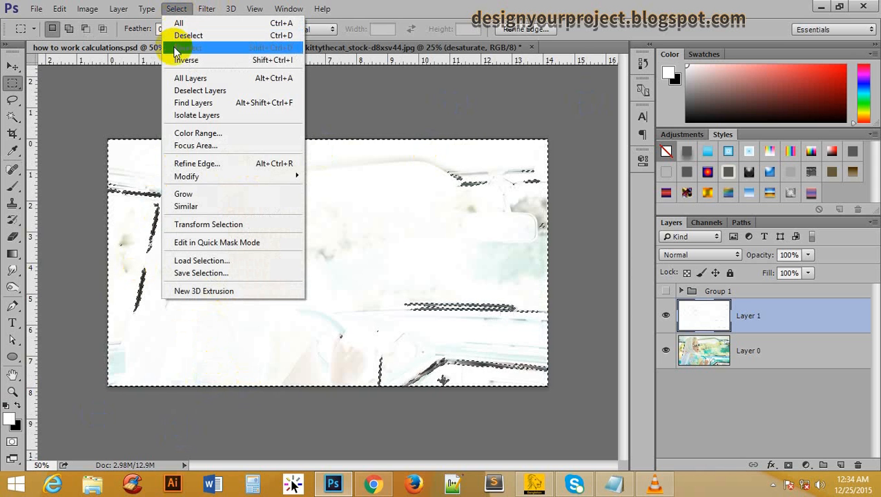
{"action": "left_click", "coordinate": [231, 63]}
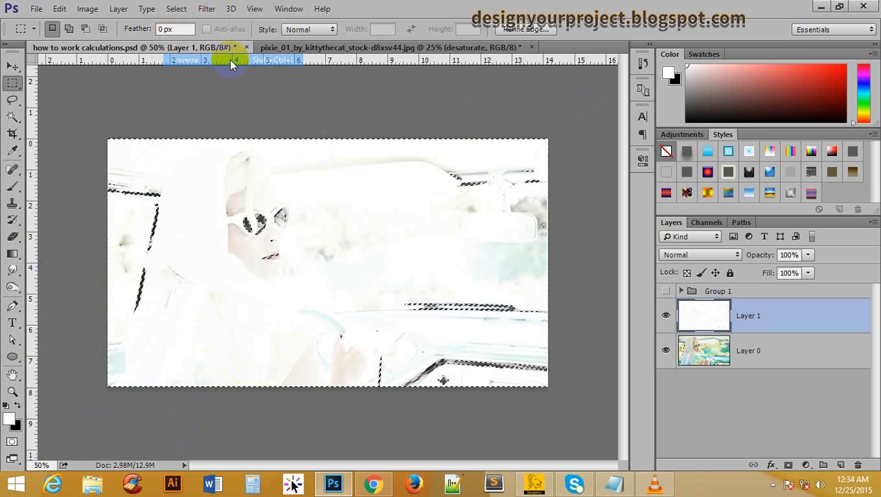
{"action": "left_click", "coordinate": [18, 408]}
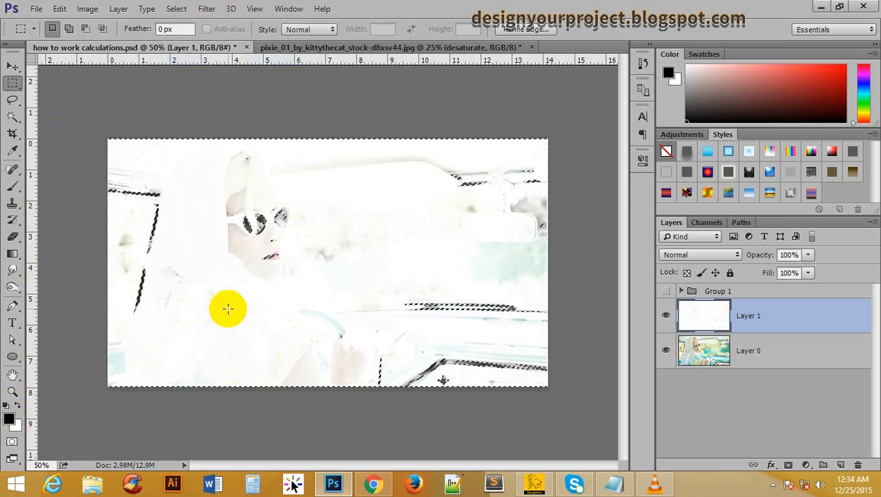
{"action": "key", "text": "alt+BackSpace"}
{"action": "key", "text": "ctrl+BackSpace"}
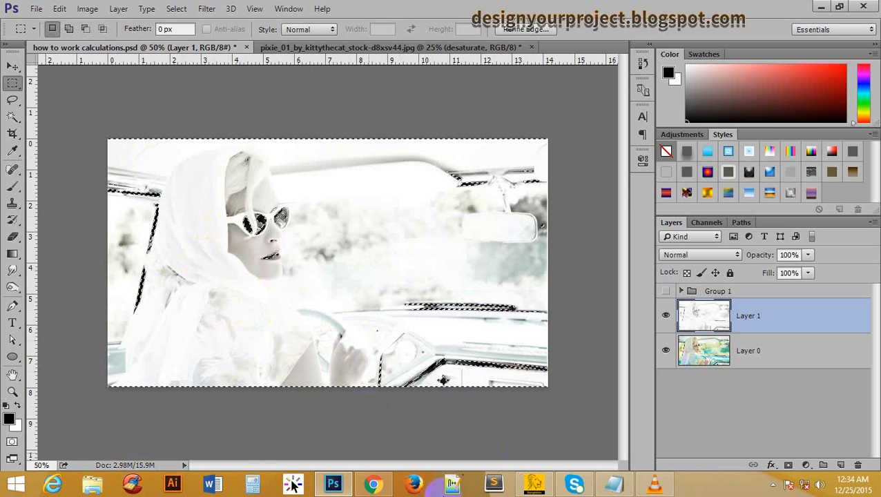
{"action": "key", "text": "ctrl+d"}
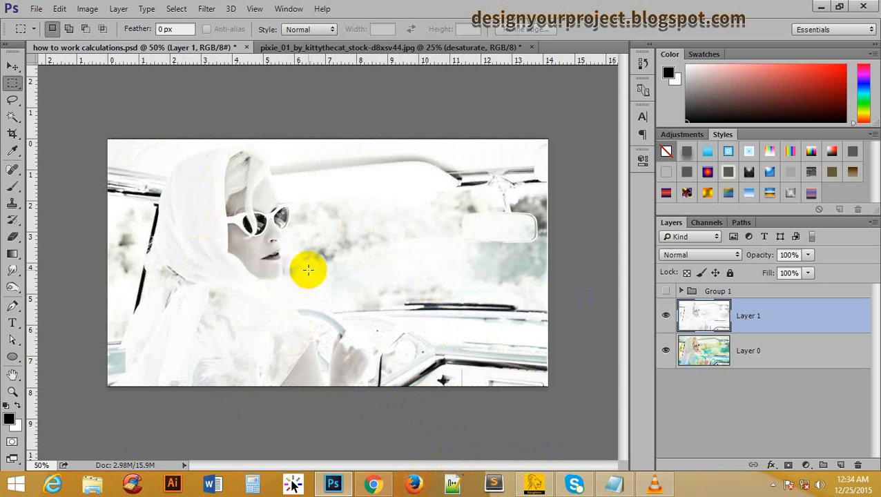
Step: Examine the filled image up close around the woman's face and the background
{"action": "left_click", "coordinate": [304, 259], "text": "ctrl"}
{"action": "left_click", "coordinate": [412, 271], "text": "ctrl"}
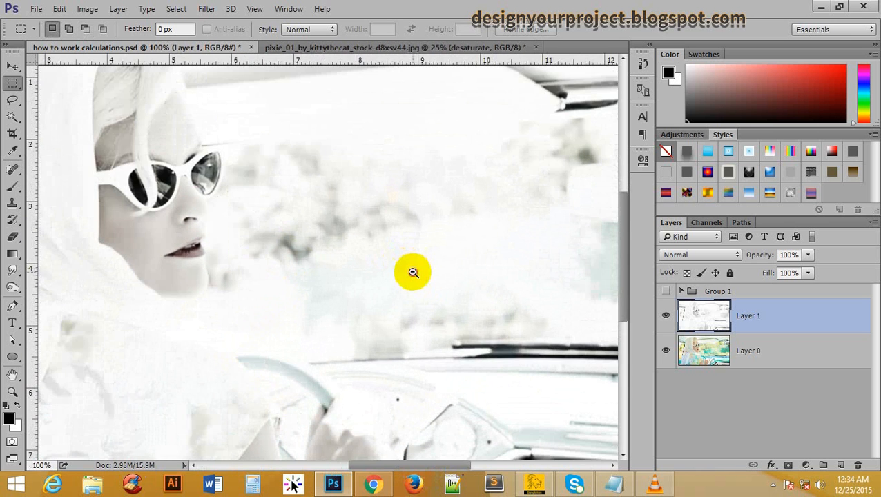
{"action": "left_click", "coordinate": [413, 271], "text": "alt"}
{"action": "left_click", "coordinate": [413, 271], "text": "alt"}
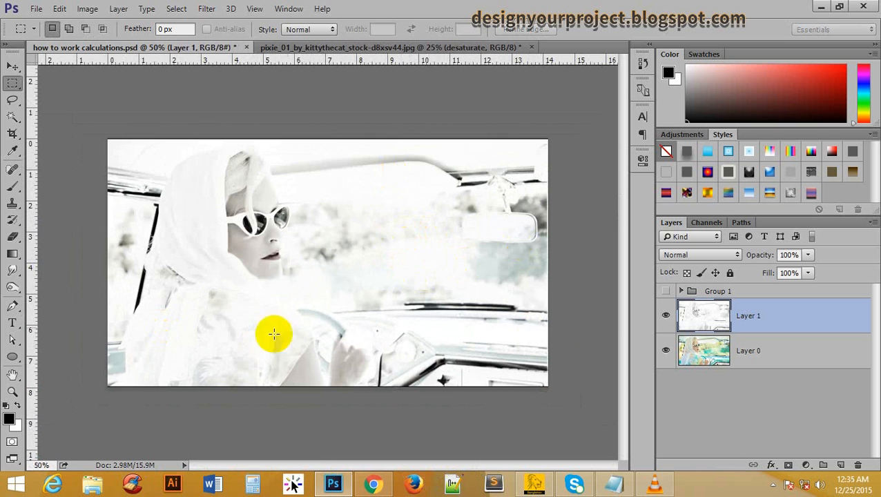
Step: Compare the photo with and without Layer 1, and inspect Layer 1 alone with Layer 0 temporarily hidden
{"action": "left_click", "coordinate": [665, 317]}
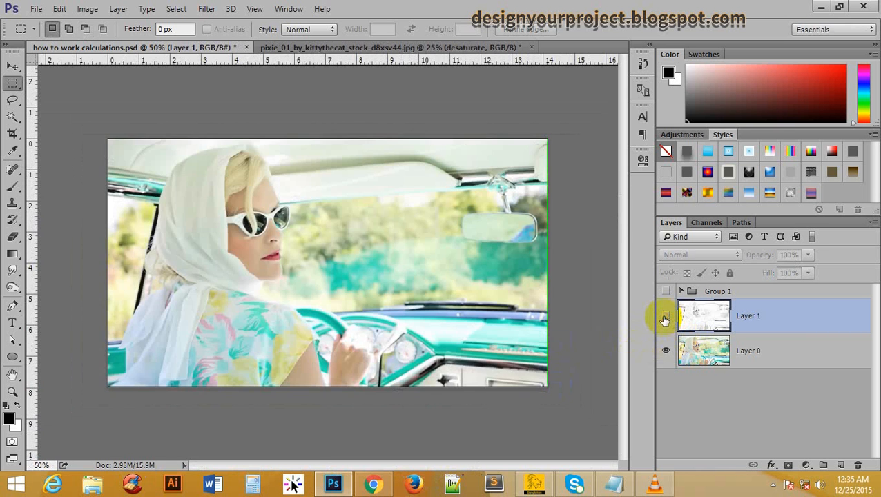
{"action": "left_click", "coordinate": [665, 317]}
{"action": "left_click", "coordinate": [666, 349]}
{"action": "left_click", "coordinate": [334, 249]}
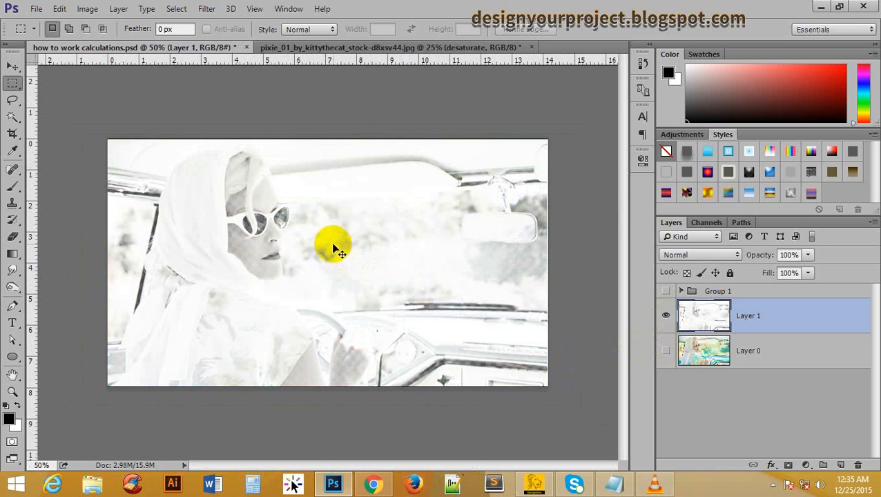
{"action": "left_click", "coordinate": [330, 244]}
{"action": "left_click", "coordinate": [332, 244]}
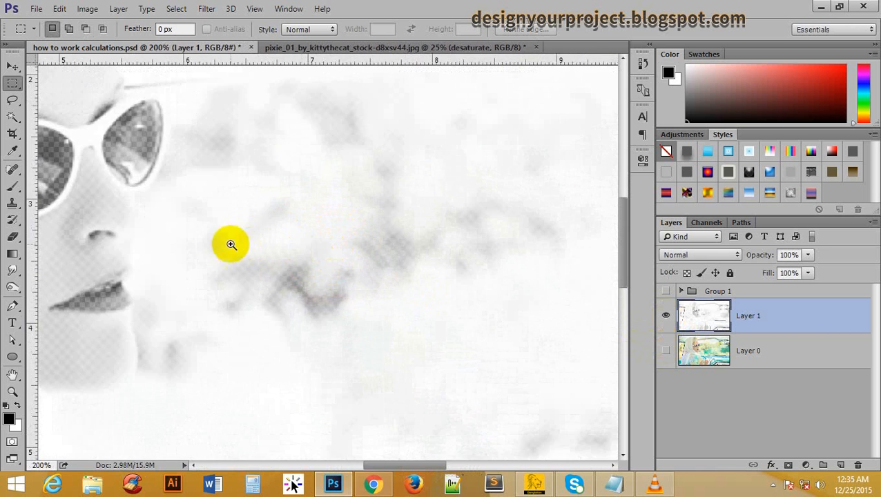
{"action": "left_click", "coordinate": [350, 269], "text": "alt"}
{"action": "left_click", "coordinate": [352, 270], "text": "alt"}
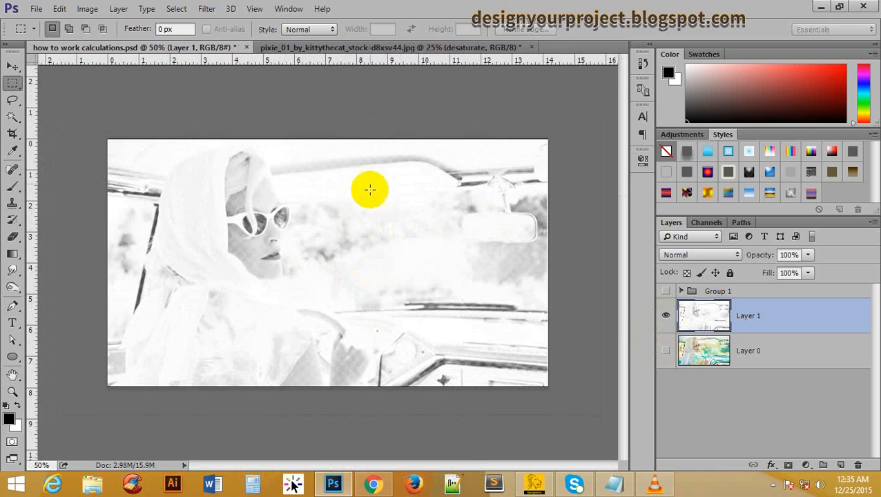
{"action": "left_click", "coordinate": [665, 350]}
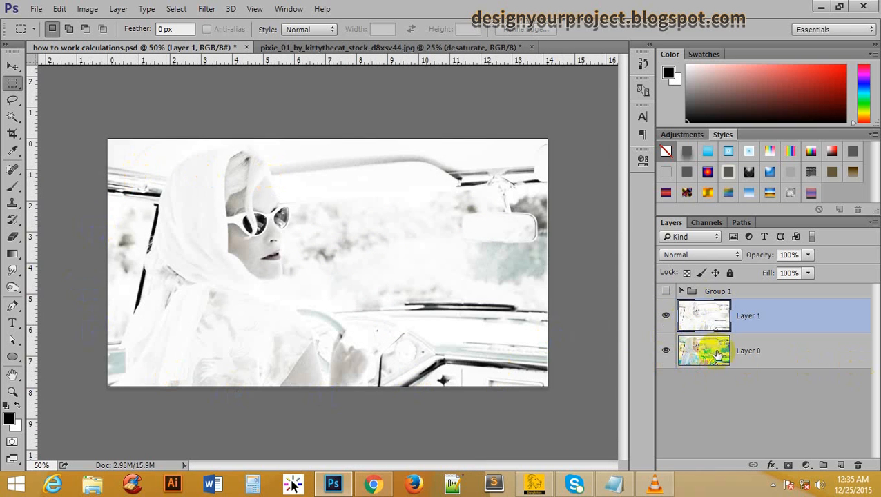
Step: Duplicate Layer 0 and desaturate the copy beneath Layer 1
{"action": "left_click", "coordinate": [705, 352]}
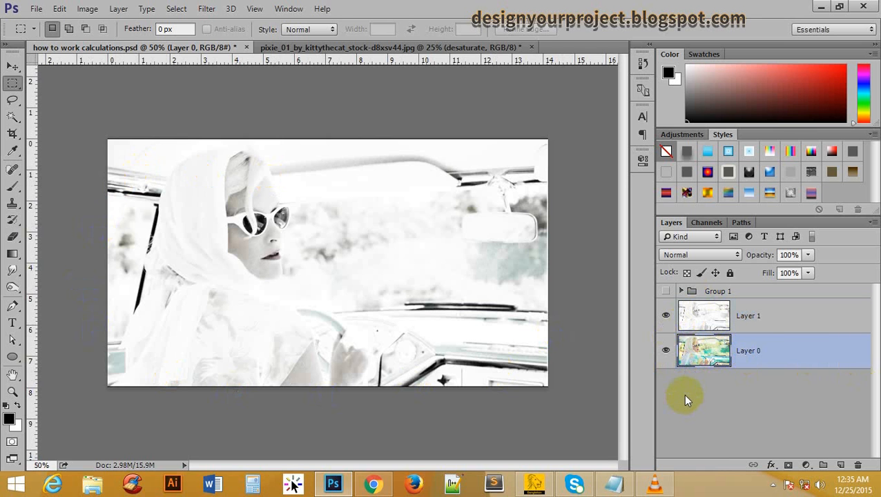
{"action": "key", "text": "ctrl+j"}
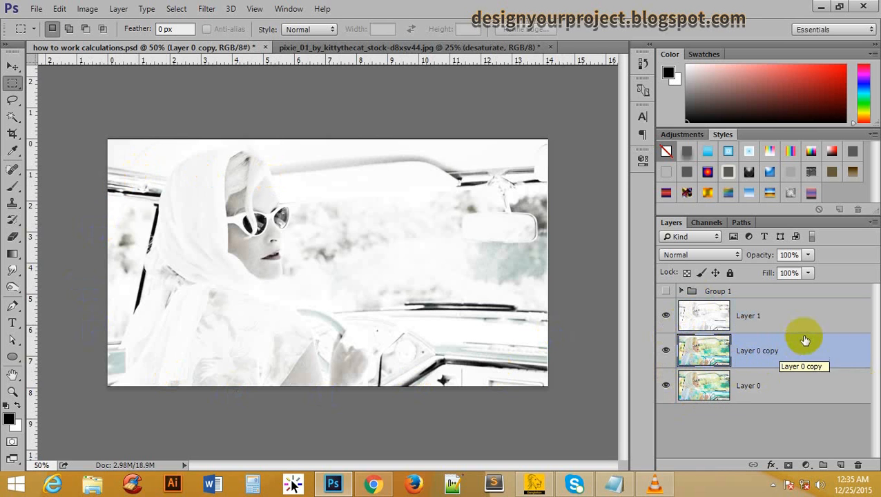
{"action": "left_click", "coordinate": [87, 10]}
{"action": "mouse_move", "coordinate": [107, 43]}
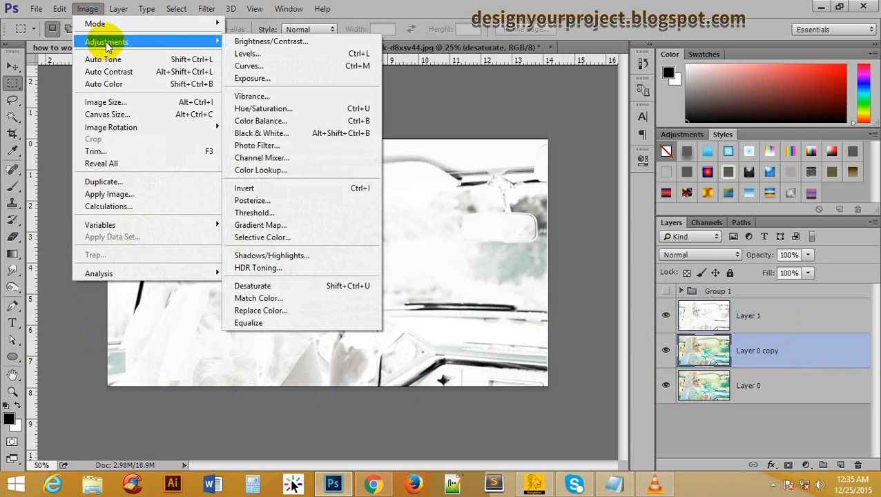
{"action": "left_click", "coordinate": [293, 285]}
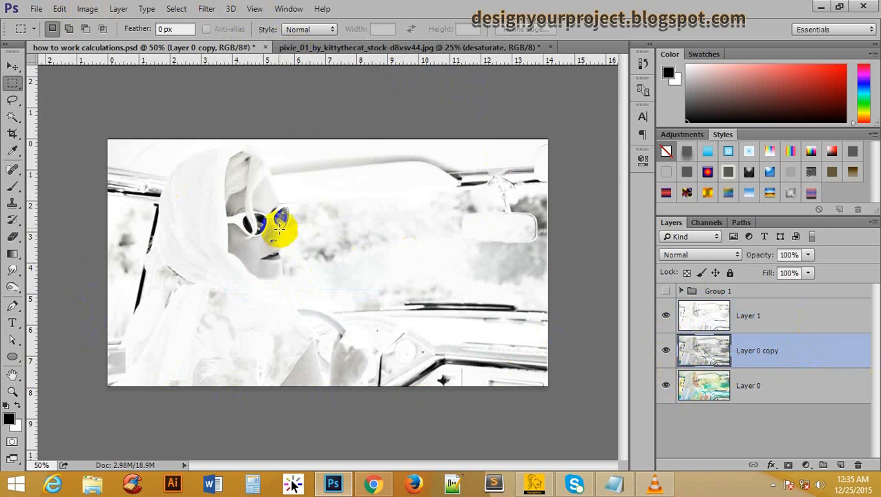
Step: Inspect the black-and-white result up close and compare it with and without Layer 1
{"action": "left_click", "coordinate": [268, 212], "text": "ctrl"}
{"action": "left_click", "coordinate": [337, 211], "text": "ctrl"}
{"action": "left_click", "coordinate": [439, 219], "text": "ctrl"}
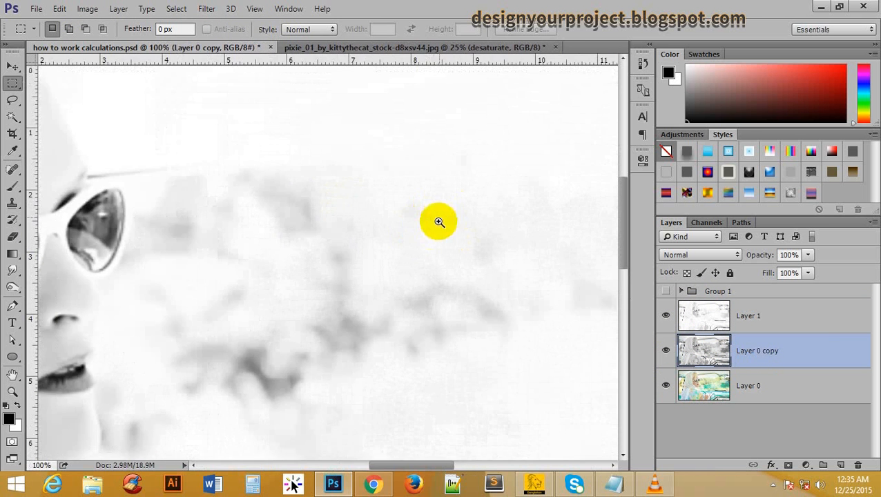
{"action": "left_click", "coordinate": [377, 225], "text": "ctrl+alt"}
{"action": "left_click", "coordinate": [345, 225], "text": "ctrl+alt"}
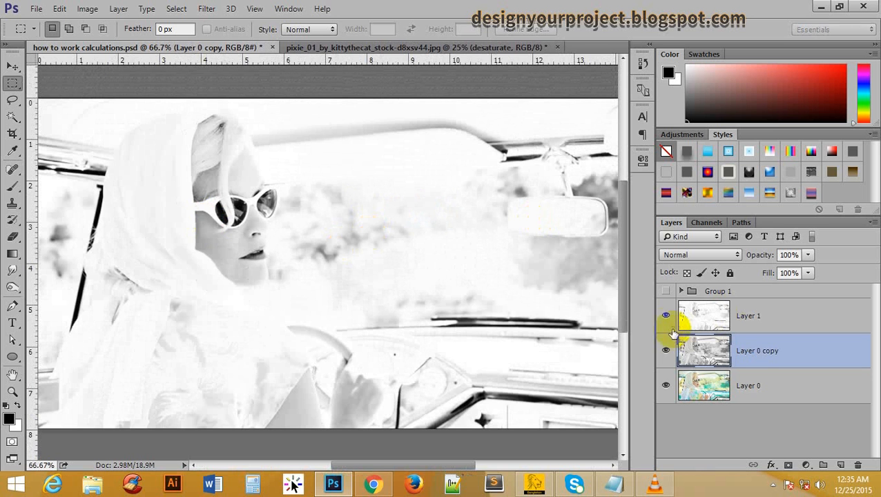
{"action": "left_click", "coordinate": [666, 316]}
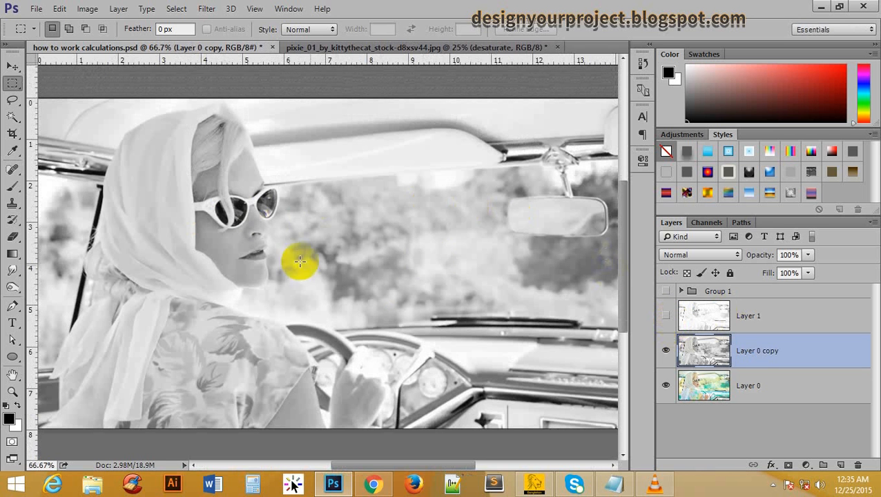
{"action": "left_click", "coordinate": [399, 243], "text": "ctrl+alt"}
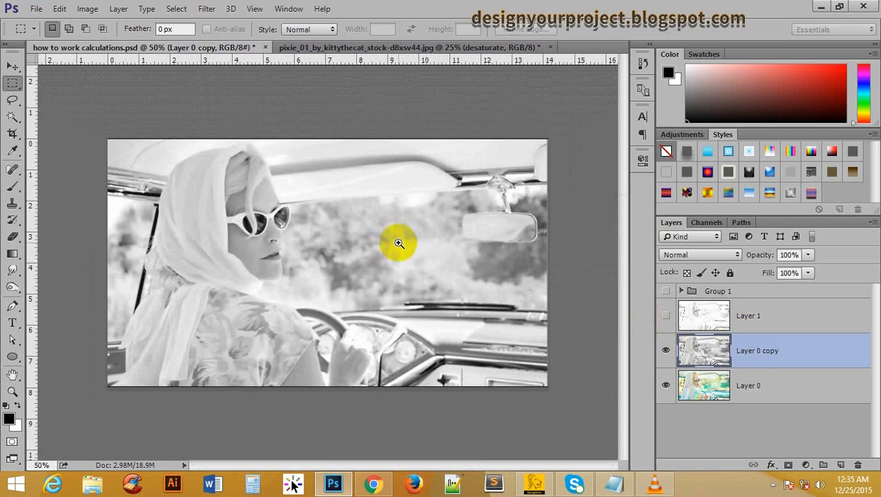
{"action": "left_click", "coordinate": [370, 243], "text": "ctrl"}
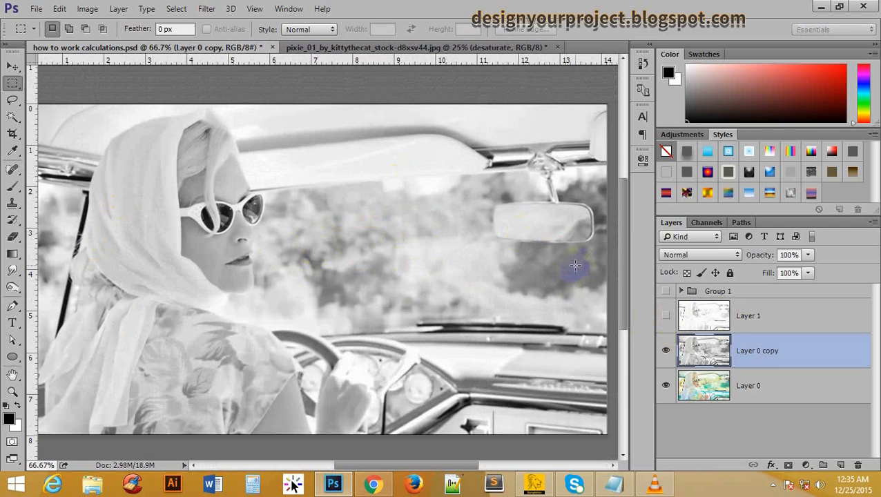
{"action": "left_click", "coordinate": [665, 316]}
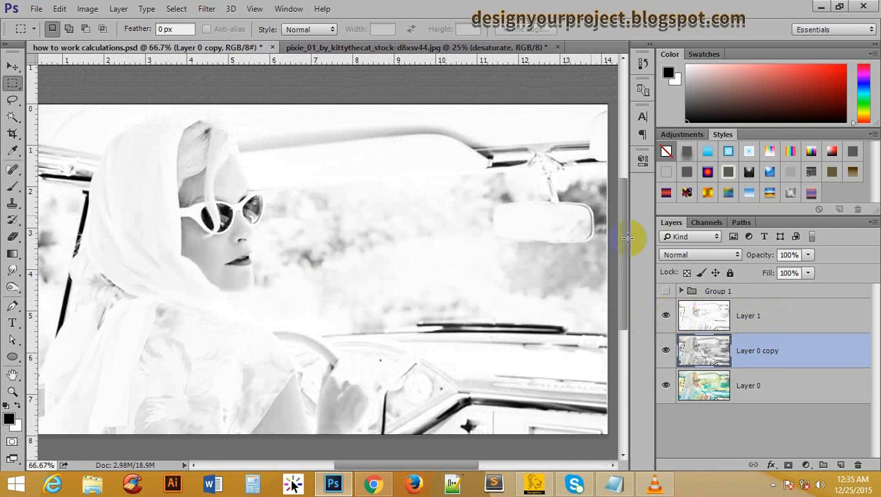
{"action": "left_click", "coordinate": [337, 234], "text": "ctrl+alt"}
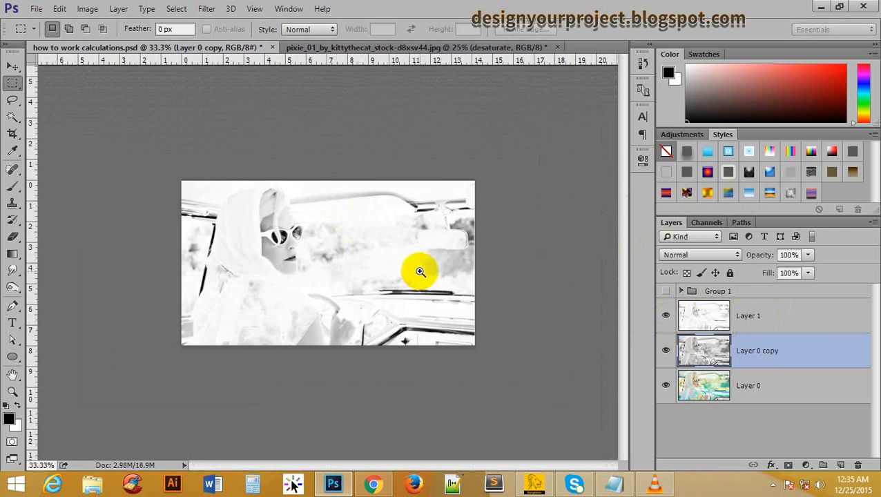
{"action": "left_click", "coordinate": [448, 281]}
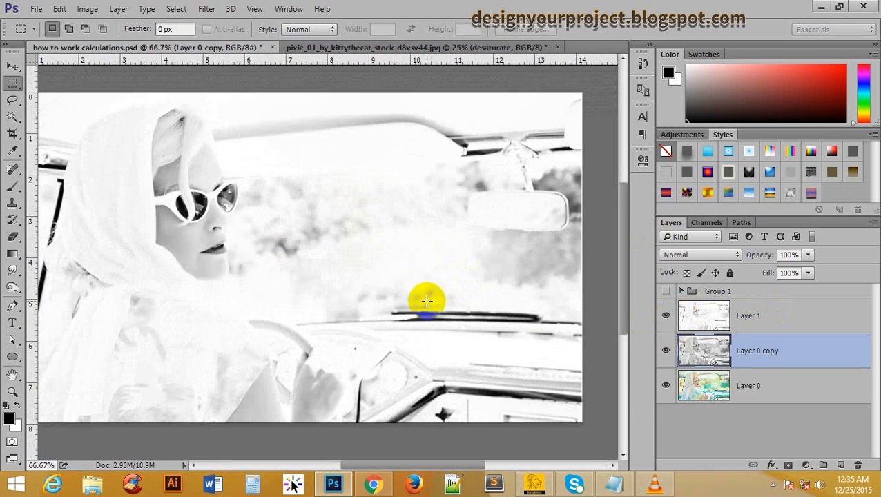
{"action": "left_click", "coordinate": [765, 317]}
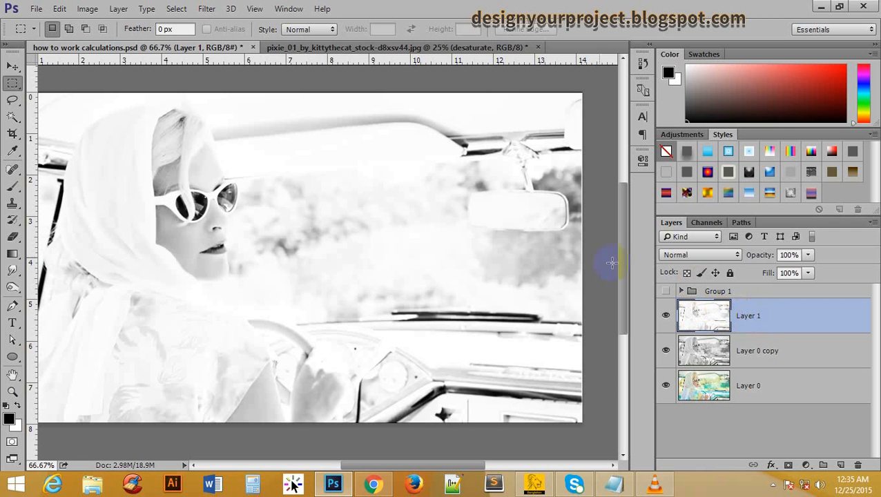
Step: In the pixie_01_by_kittythecat_stock photo, group Layer 2 with the desaturate layer and hide the group
{"action": "left_click", "coordinate": [314, 50]}
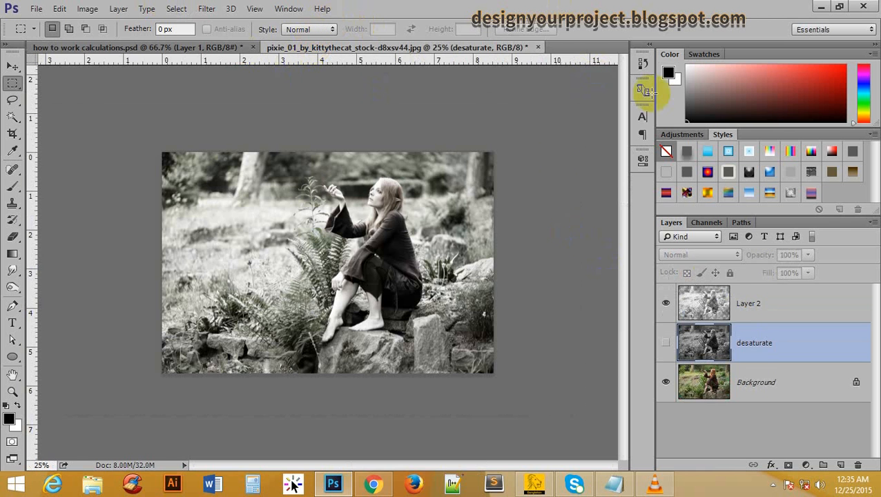
{"action": "left_click", "coordinate": [774, 311], "text": "shift"}
{"action": "key", "text": "ctrl+g"}
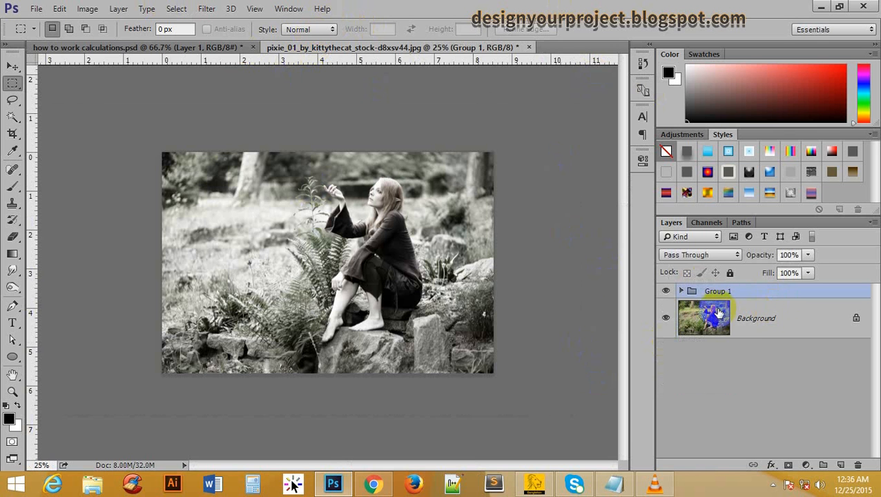
{"action": "left_click", "coordinate": [665, 291]}
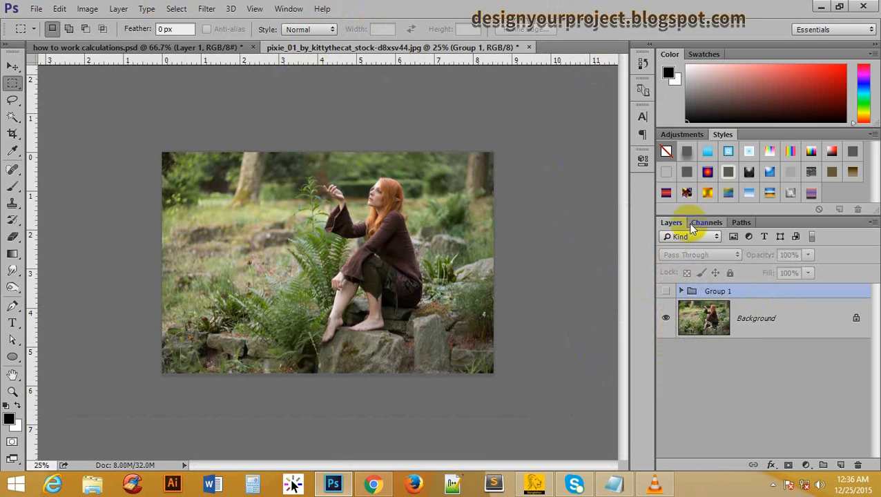
Step: Delete the Alpha 1 and Alpha 2 channels from the pixie_01 photo
{"action": "left_click", "coordinate": [712, 317]}
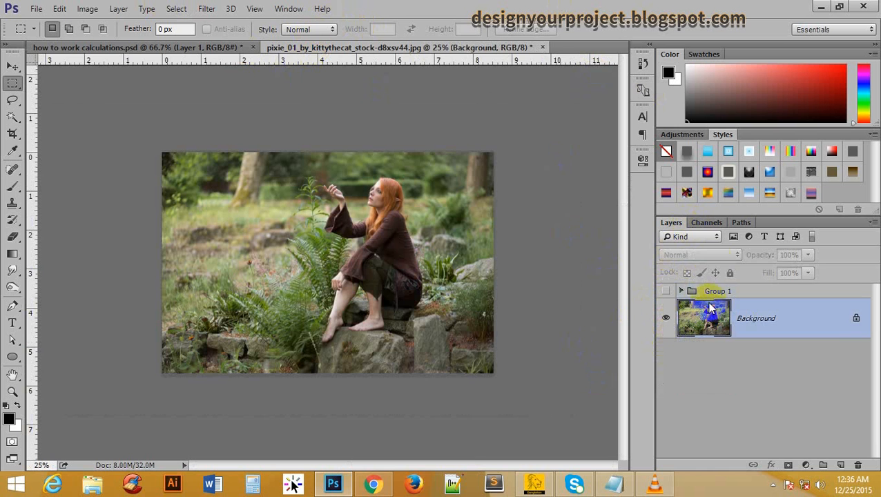
{"action": "left_click", "coordinate": [707, 223]}
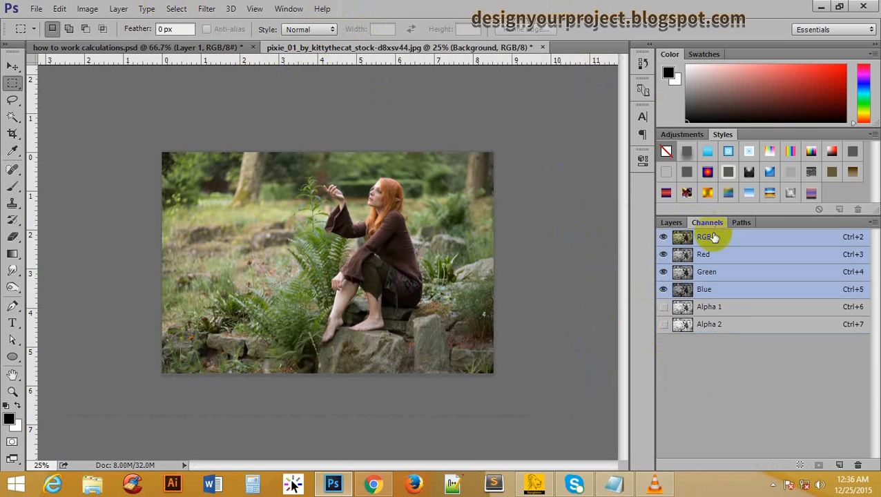
{"action": "left_click", "coordinate": [734, 310]}
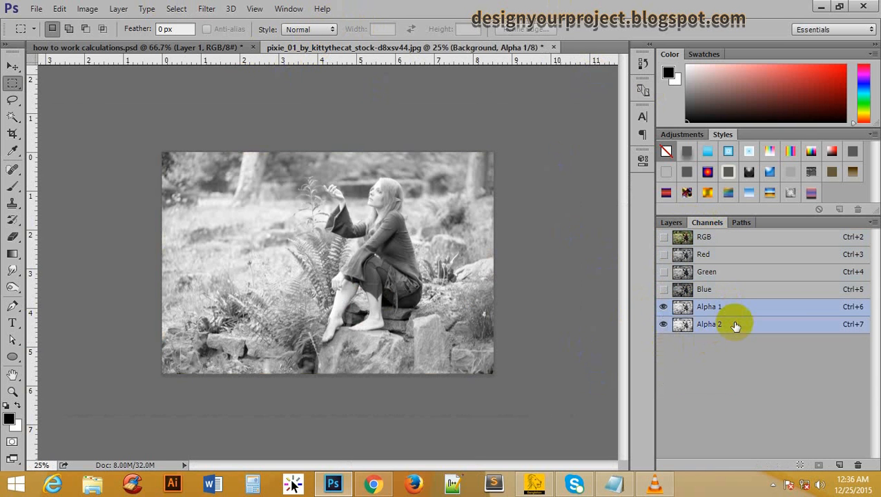
{"action": "left_click_drag", "start_coordinate": [733, 309], "coordinate": [861, 464]}
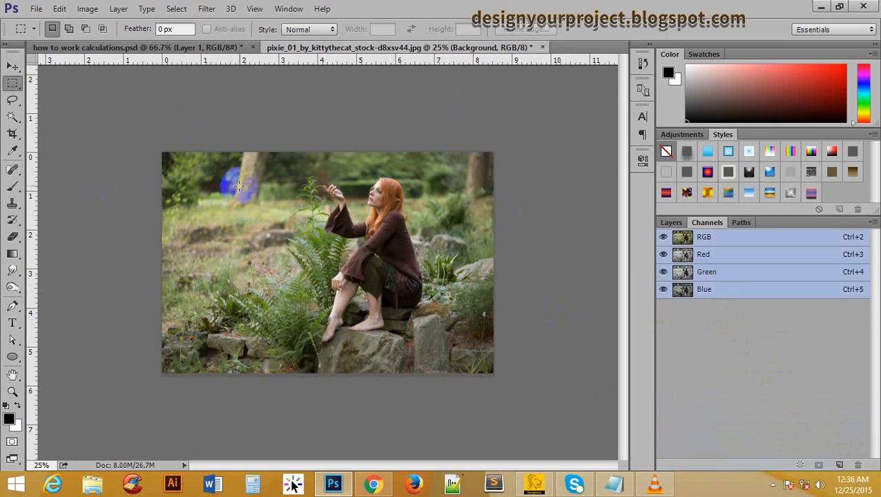
{"action": "left_click", "coordinate": [137, 47]}
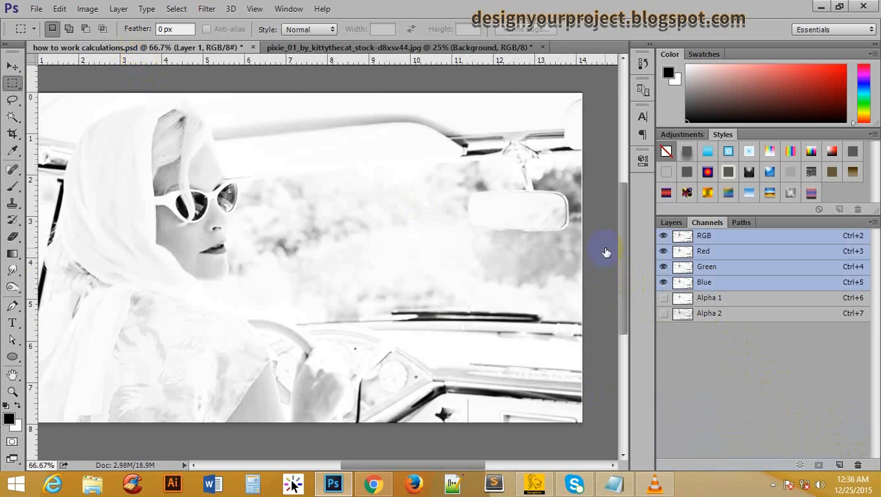
{"action": "left_click", "coordinate": [315, 48]}
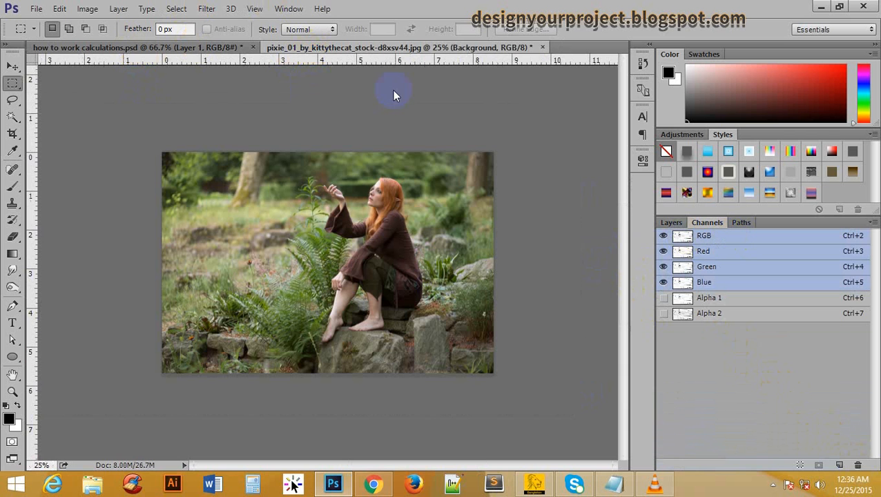
Step: Duplicate the Background layer, hide the original and desaturate the copy
{"action": "left_click", "coordinate": [674, 224]}
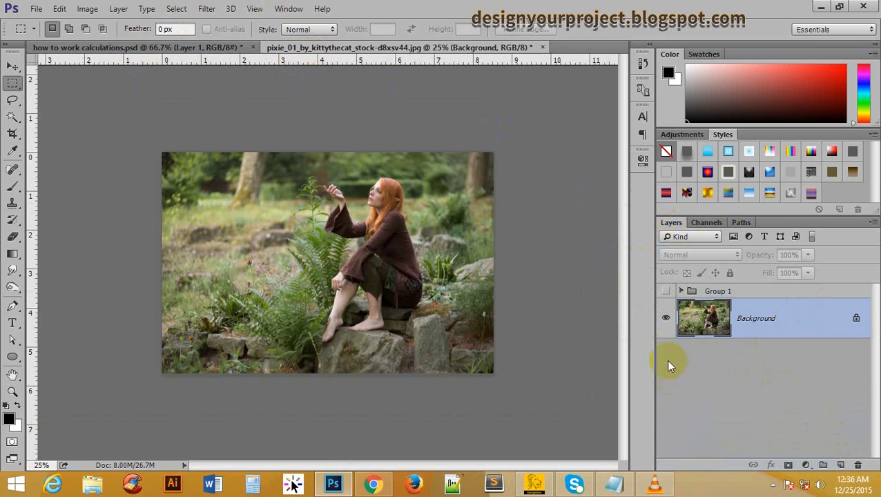
{"action": "key", "text": "ctrl+j"}
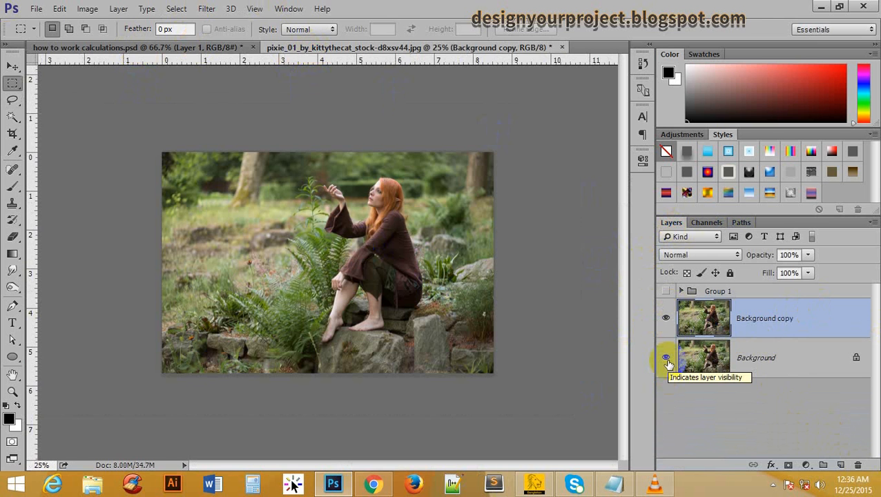
{"action": "left_click", "coordinate": [667, 358]}
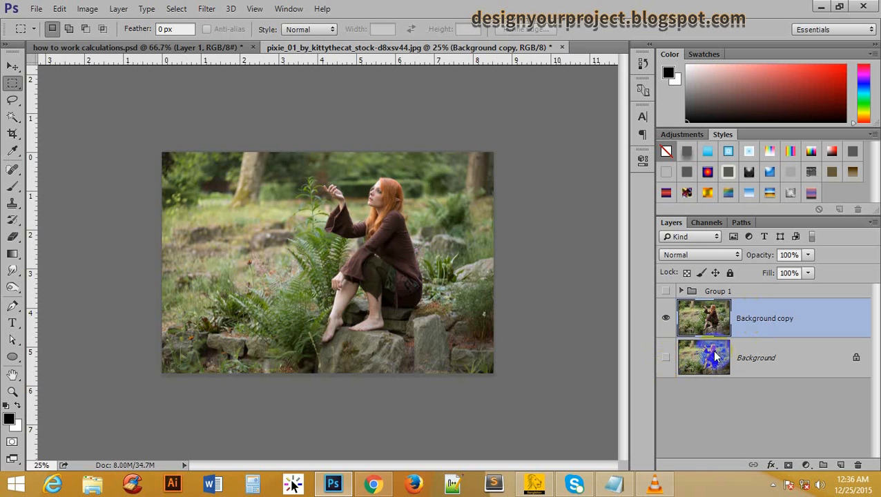
{"action": "left_click", "coordinate": [87, 9]}
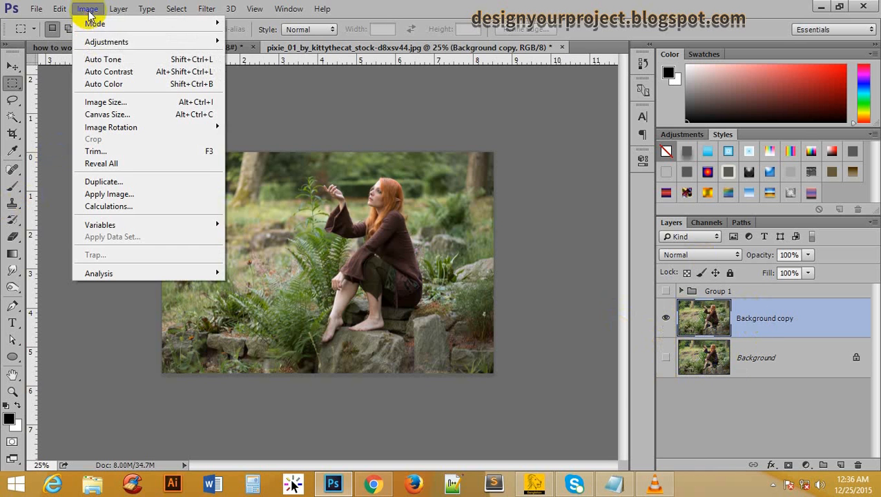
{"action": "mouse_move", "coordinate": [104, 47]}
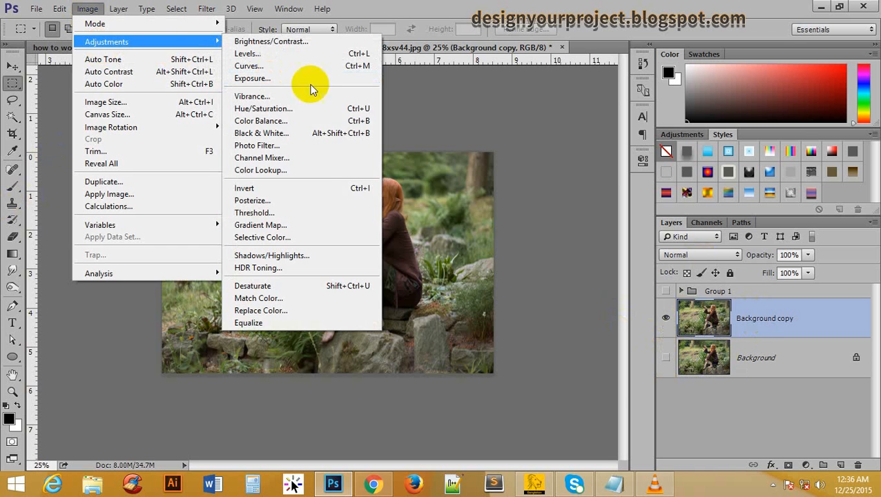
{"action": "left_click", "coordinate": [322, 287]}
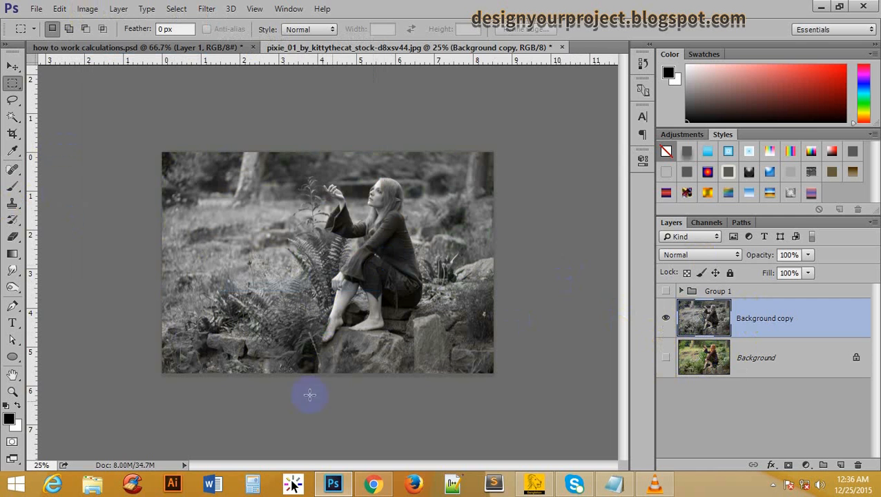
Step: Create a new channel with Calculations, blending the merged Green channel with the Background copy's Blue channel in Screen mode at 100%
{"action": "left_click", "coordinate": [718, 313]}
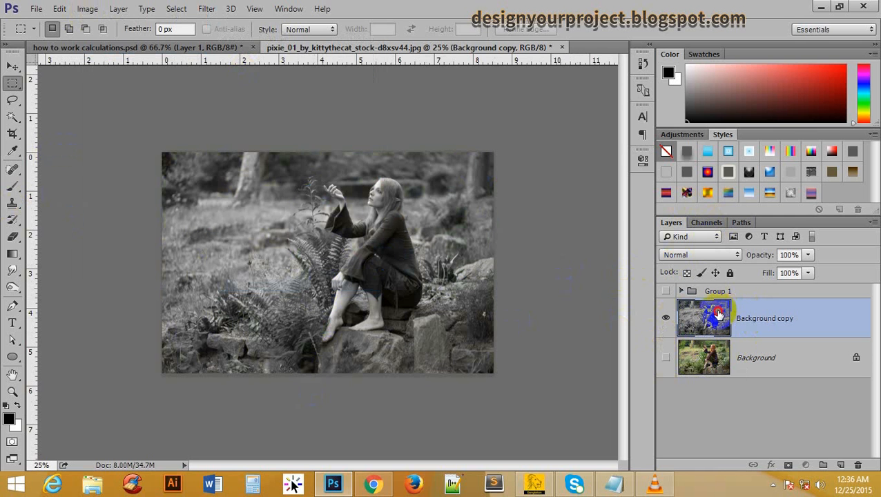
{"action": "left_click", "coordinate": [707, 223]}
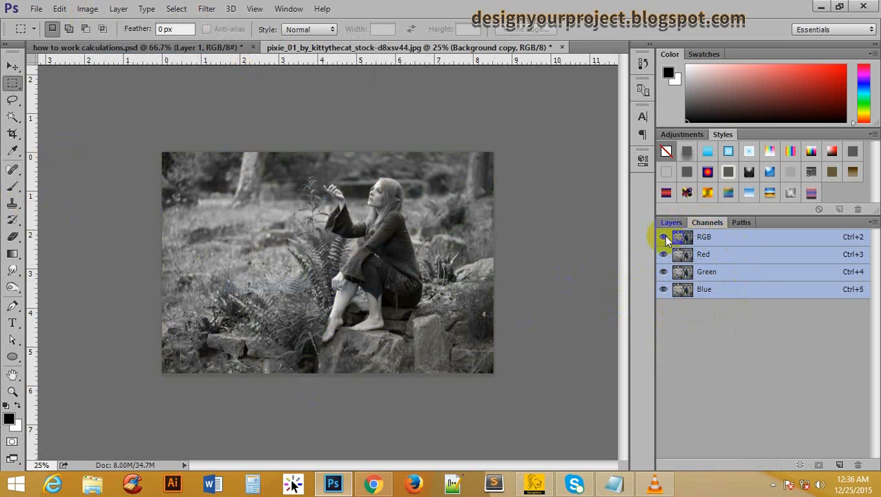
{"action": "left_click", "coordinate": [88, 9]}
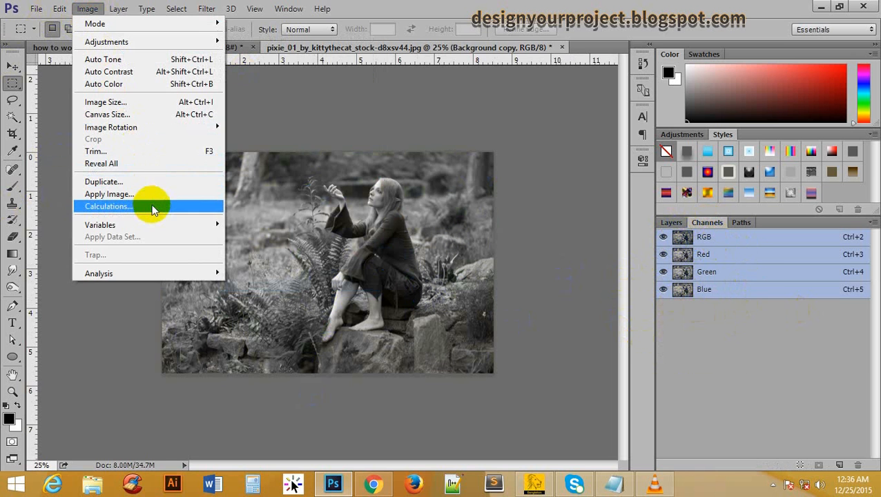
{"action": "left_click", "coordinate": [152, 206]}
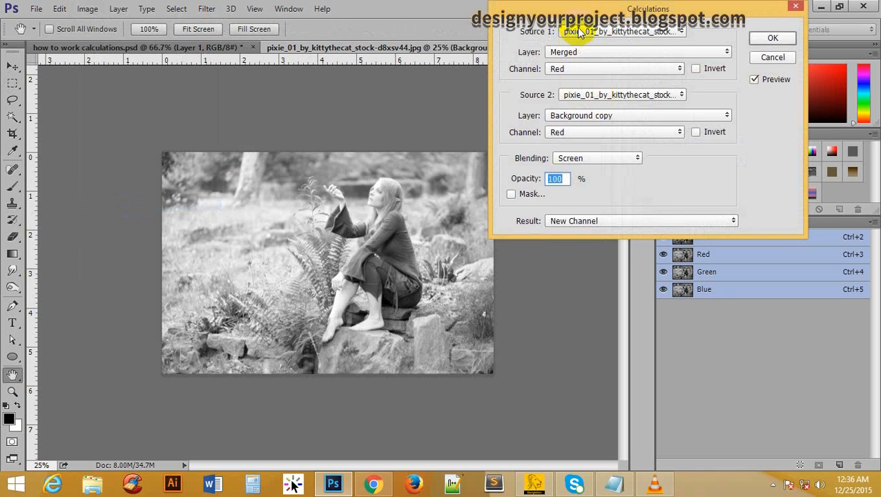
{"action": "mouse_move", "coordinate": [573, 22]}
{"action": "left_mouse_down"}
{"action": "mouse_move", "coordinate": [540, 38]}
{"action": "mouse_move", "coordinate": [580, 28]}
{"action": "left_mouse_up"}
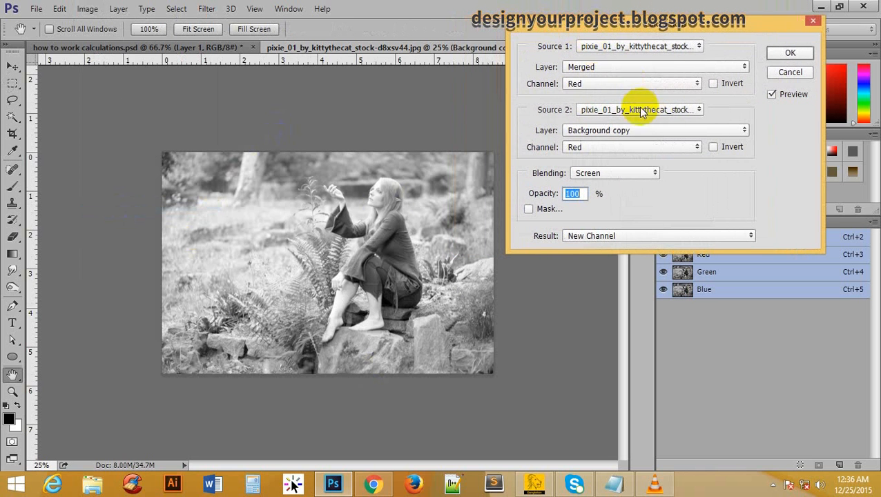
{"action": "left_click", "coordinate": [583, 83]}
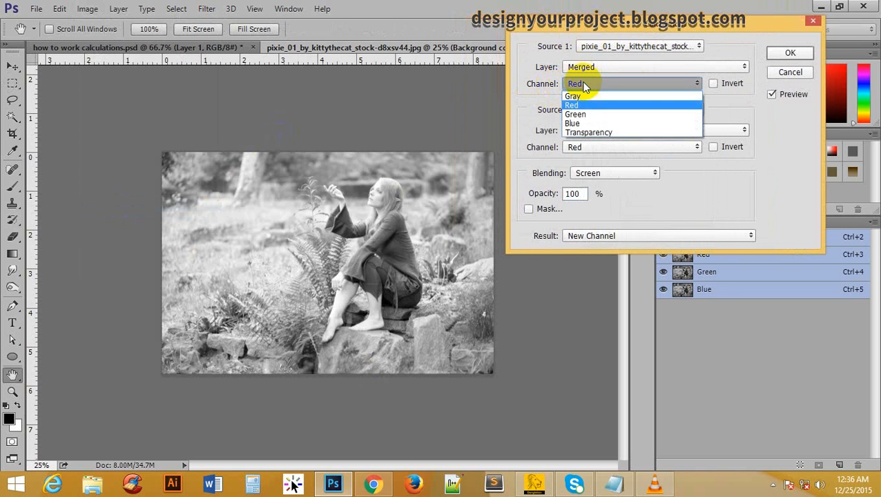
{"action": "left_click", "coordinate": [587, 110]}
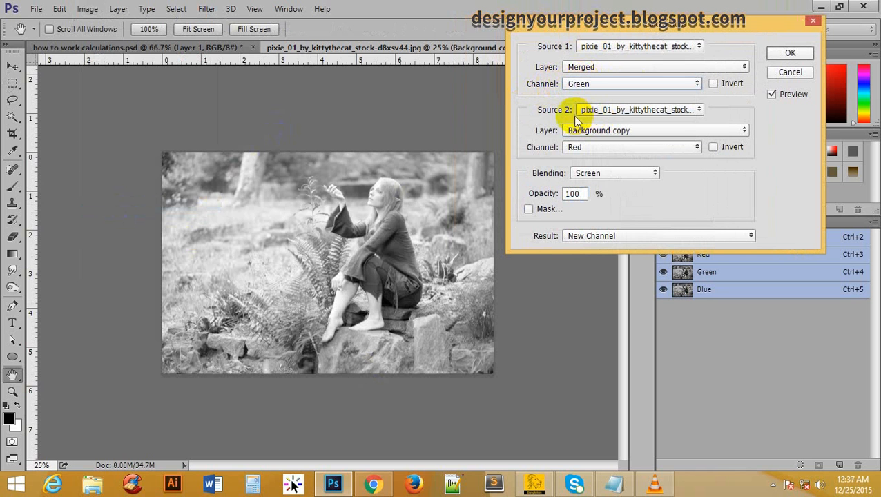
{"action": "left_click", "coordinate": [596, 150]}
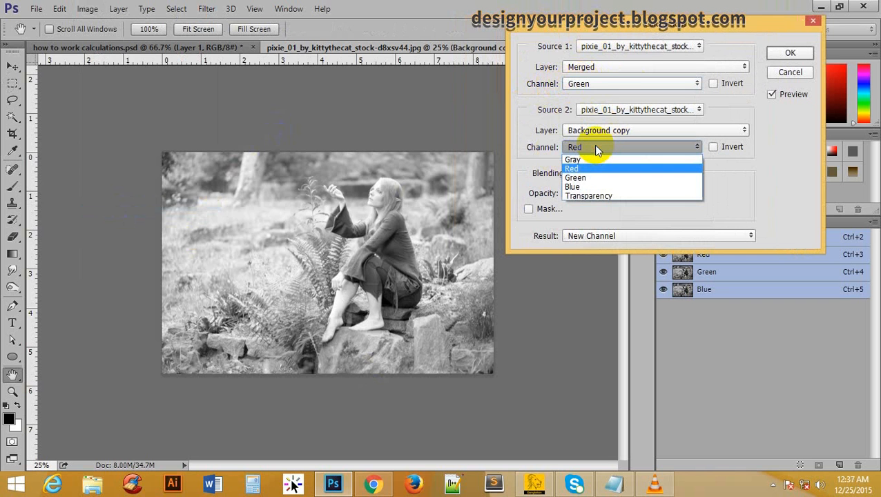
{"action": "left_click", "coordinate": [590, 187]}
{"action": "left_click_drag", "start_coordinate": [570, 32], "coordinate": [559, 31]}
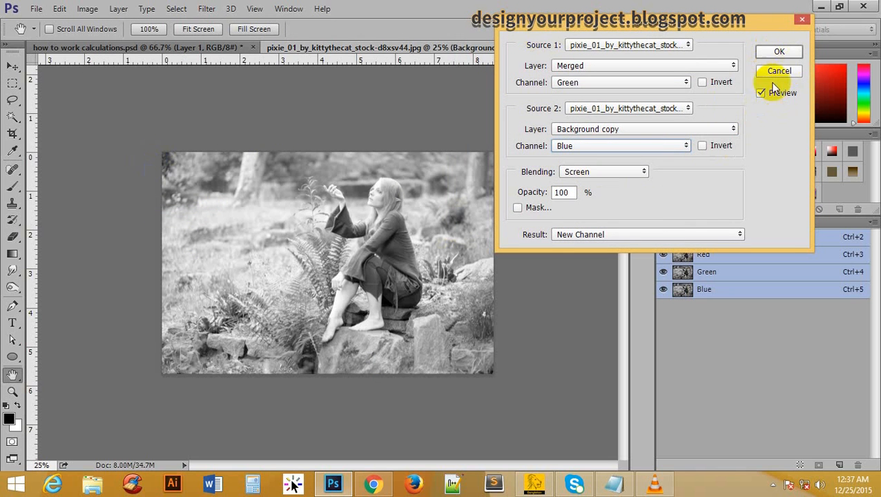
{"action": "left_click", "coordinate": [778, 53]}
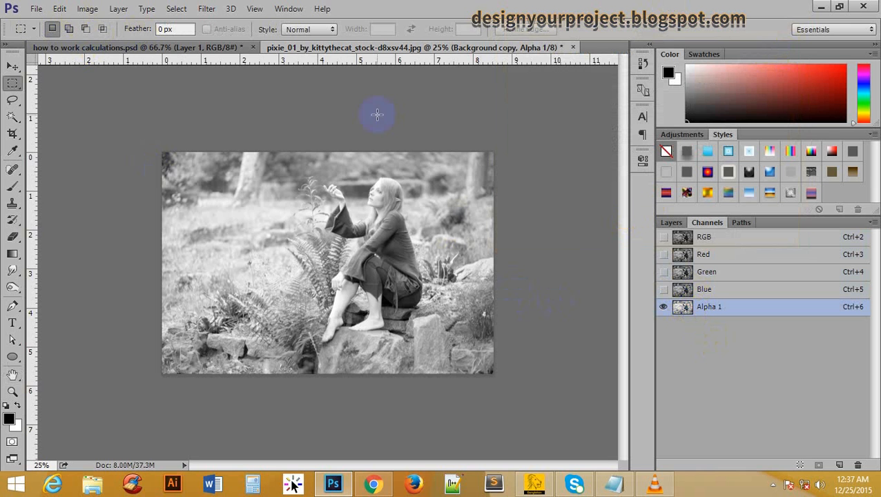
Step: Set up a second Calculations blend of the merged Alpha 1 channel with the Background copy's Blue channel in Screen mode
{"action": "left_click", "coordinate": [91, 9]}
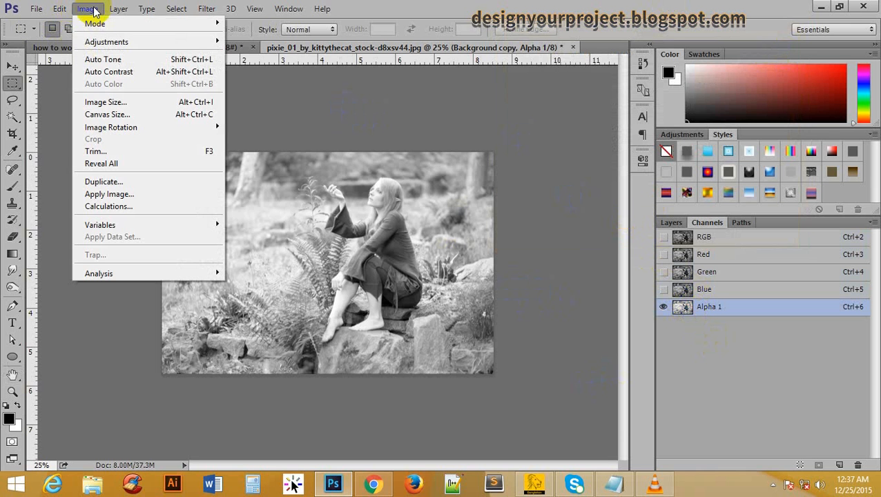
{"action": "left_click", "coordinate": [118, 205]}
{"action": "left_click_drag", "start_coordinate": [586, 33], "coordinate": [585, 17]}
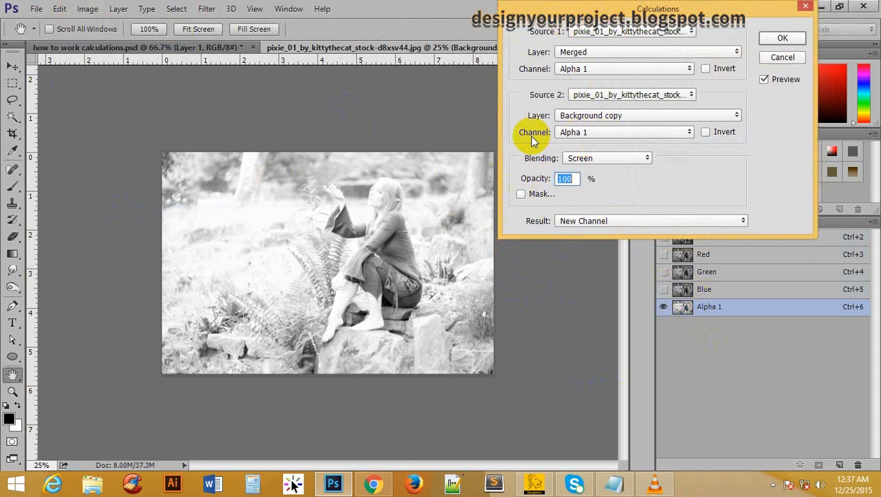
{"action": "left_click", "coordinate": [617, 132]}
{"action": "left_click", "coordinate": [607, 178]}
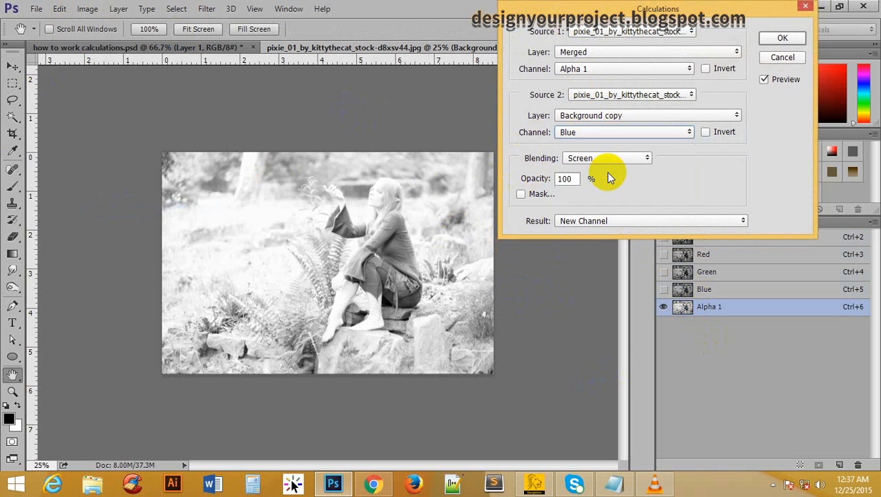
Step: Try masking the Calculations blend with the merged Alpha 1 channel while varying its opacity between 73% and 100%
{"action": "double_click", "coordinate": [568, 178]}
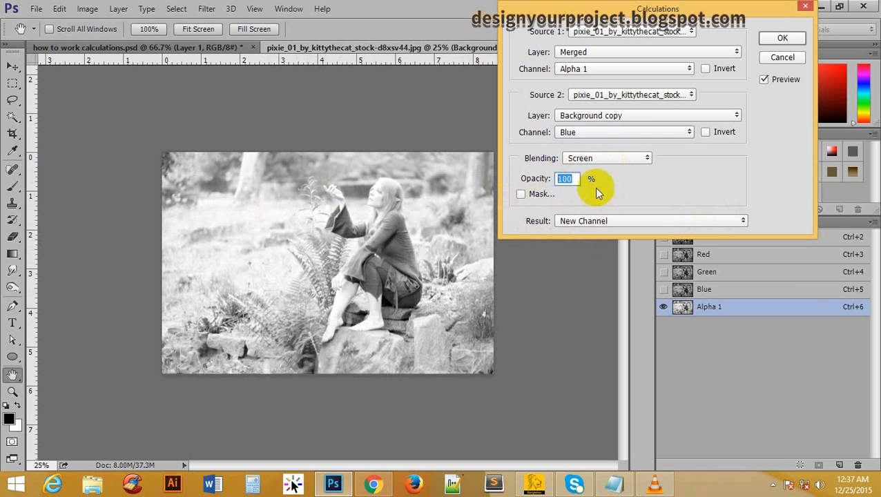
{"action": "left_click", "coordinate": [521, 195]}
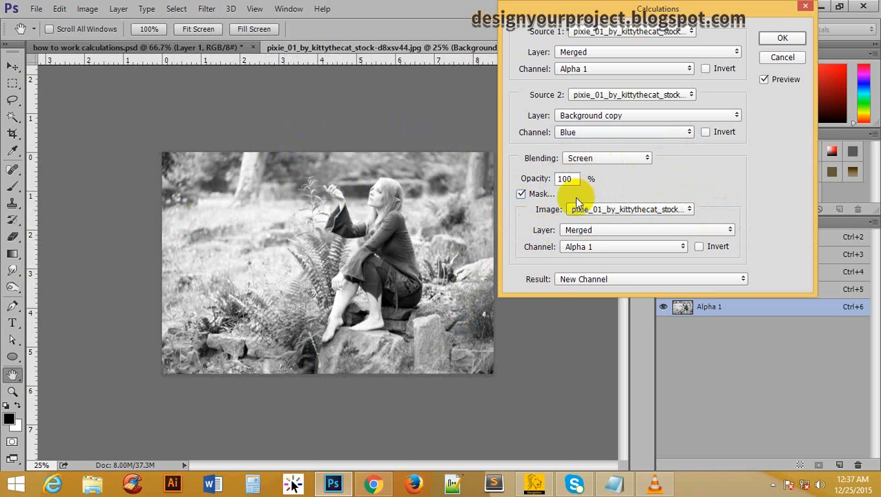
{"action": "double_click", "coordinate": [579, 179]}
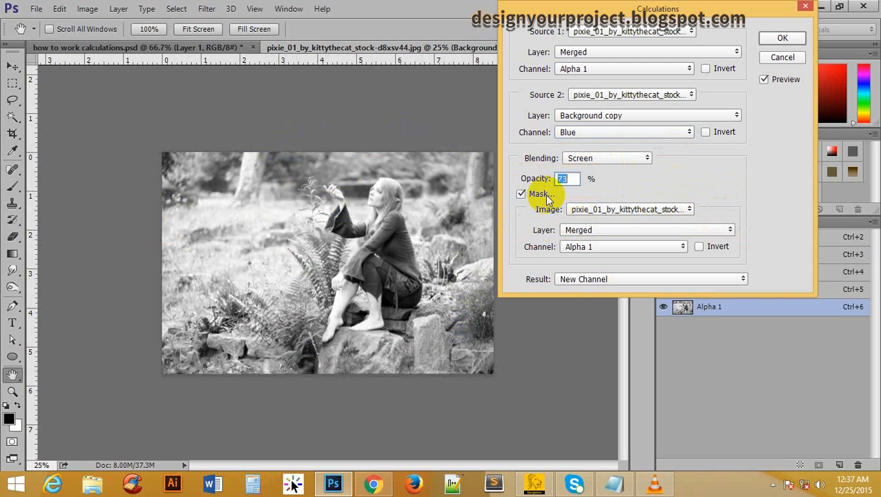
{"action": "key", "text": "Up"}
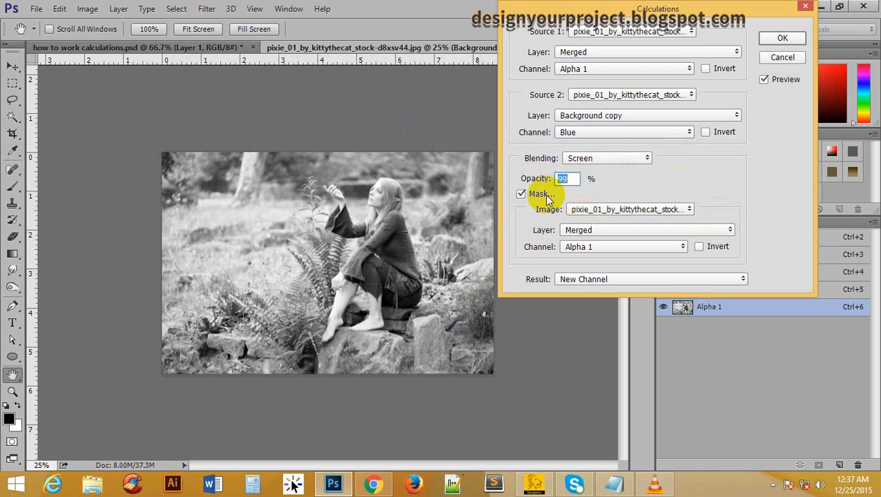
{"action": "key", "text": "Up"}
{"action": "key", "text": "Up"}
{"action": "key", "text": "Up"}
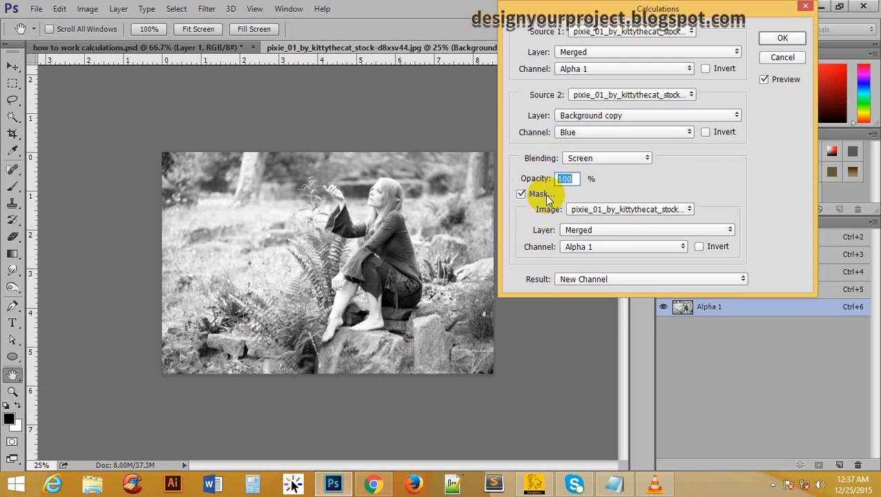
Step: Try the merged Red and Alpha 1 channels as the Calculations mask, and switch the mask off
{"action": "left_click", "coordinate": [588, 246]}
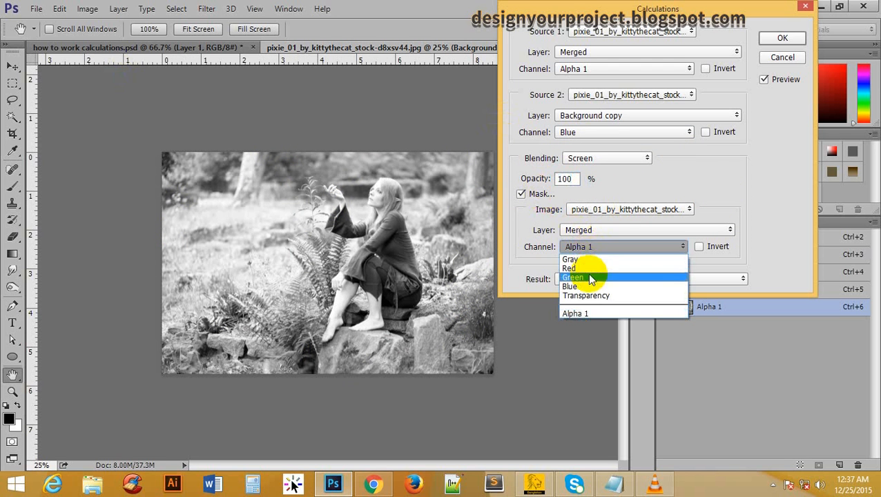
{"action": "left_click", "coordinate": [588, 268]}
{"action": "left_click", "coordinate": [598, 249]}
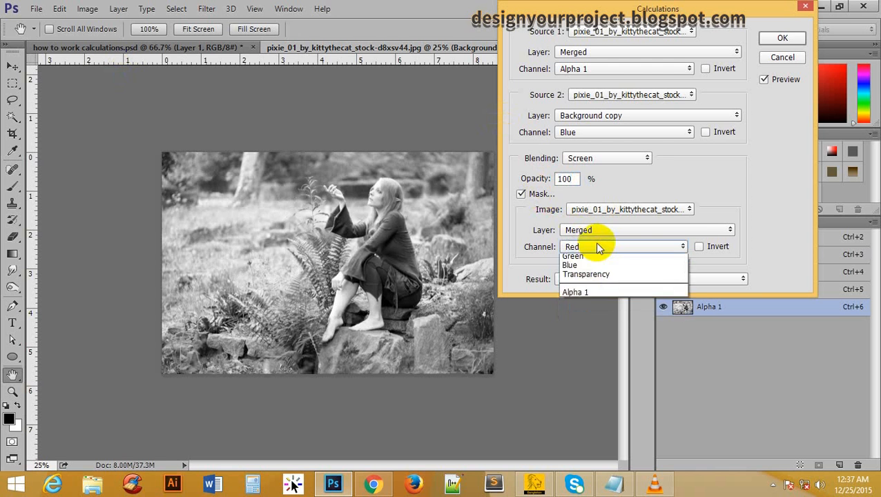
{"action": "left_click", "coordinate": [596, 309]}
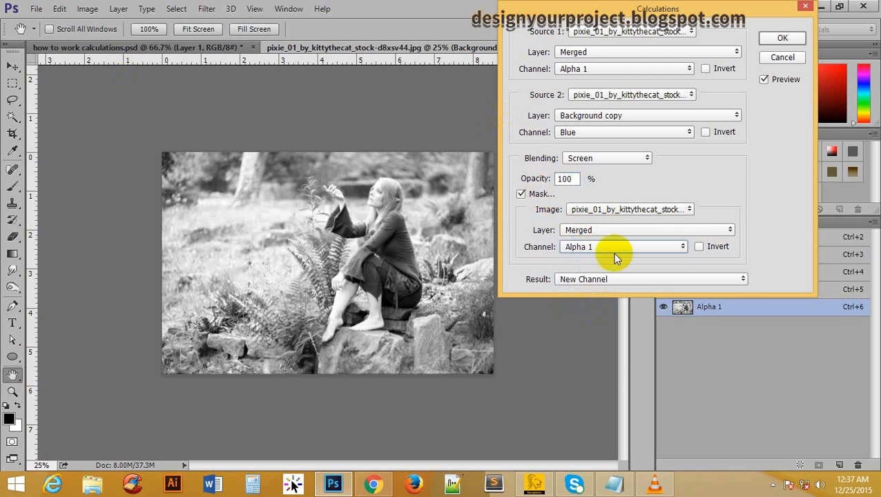
{"action": "left_click", "coordinate": [521, 194]}
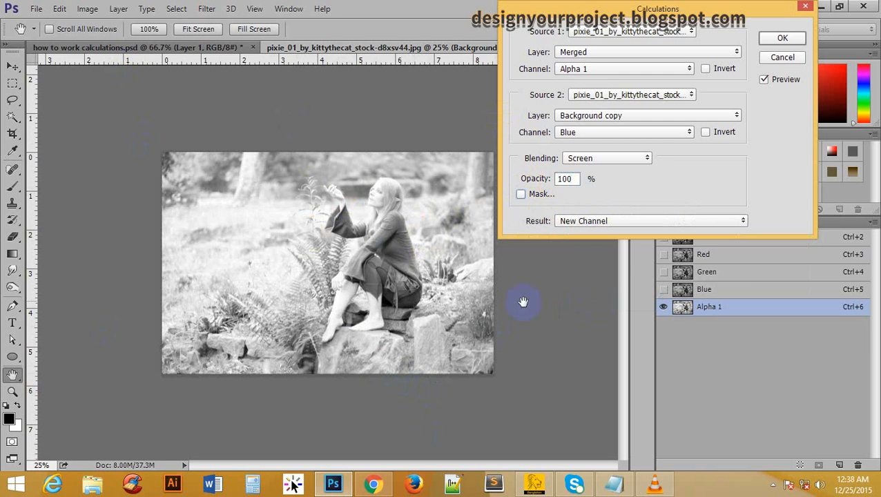
Step: Create the new channel from the Calculations blend, load it as a selection and make the Background copy layer active
{"action": "left_click", "coordinate": [783, 38]}
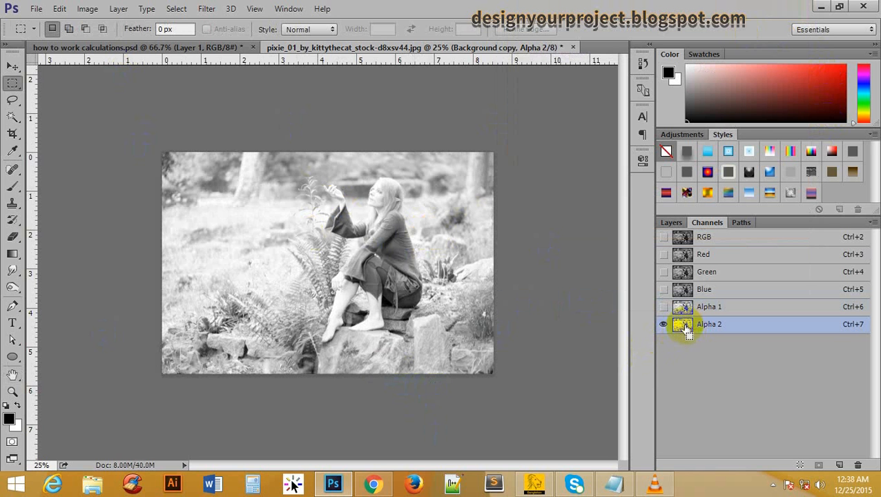
{"action": "left_click", "coordinate": [684, 327], "text": "ctrl"}
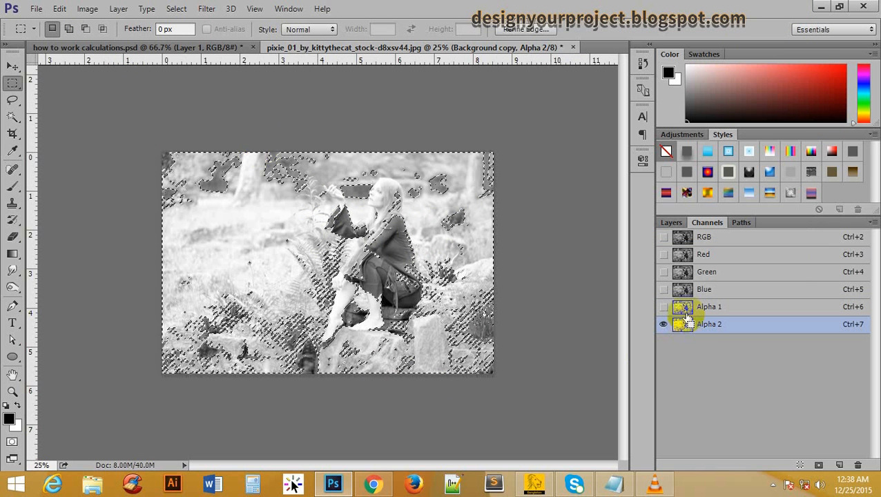
{"action": "left_click", "coordinate": [671, 223]}
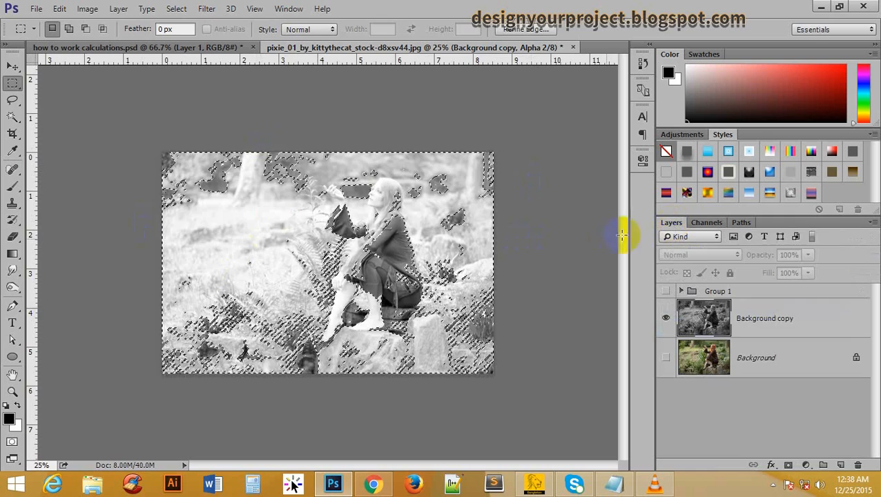
{"action": "left_click", "coordinate": [789, 324]}
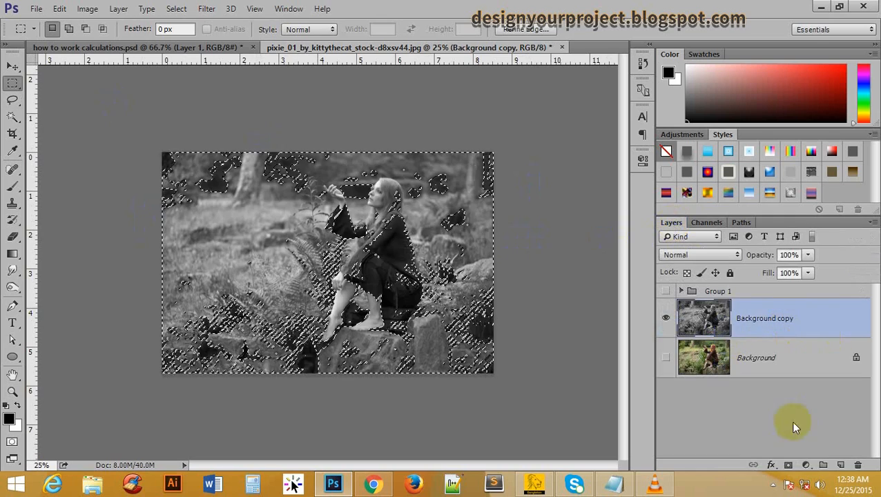
Step: Add a new layer above Background copy and fill the selection with white
{"action": "left_click", "coordinate": [838, 465]}
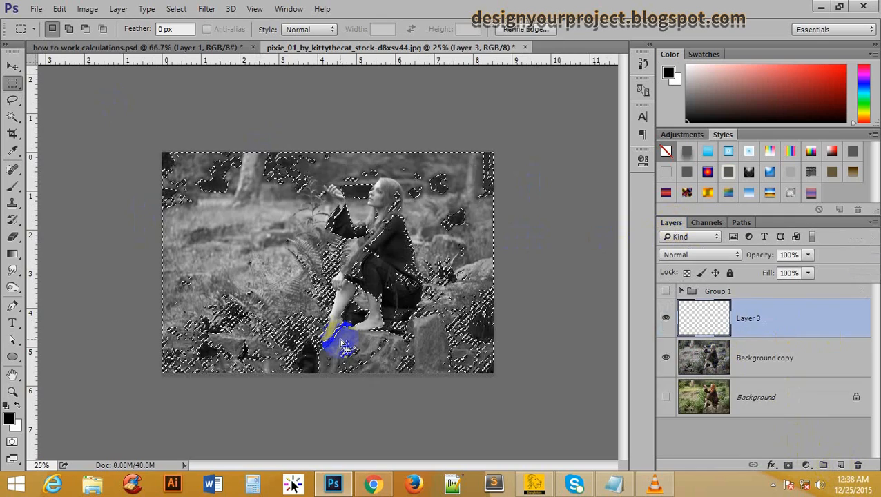
{"action": "left_click", "coordinate": [18, 416]}
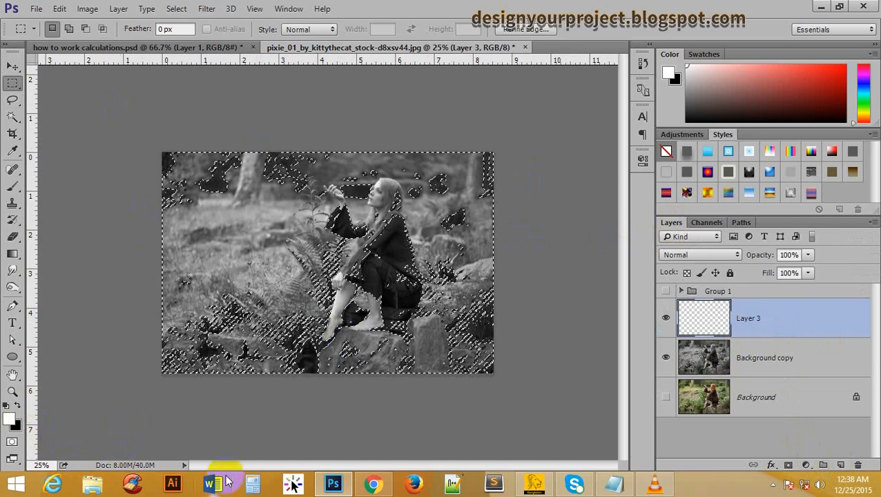
{"action": "key", "text": "alt+BackSpace"}
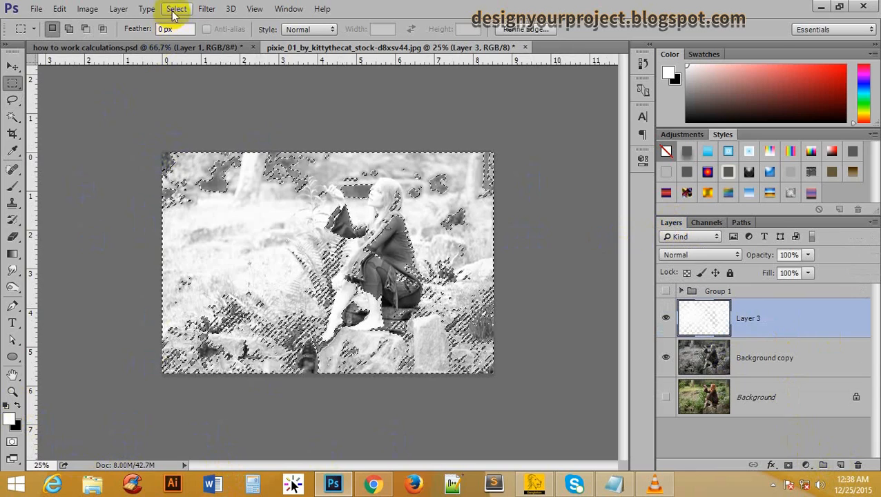
Step: Invert the selection, fill it with black on Layer 3 and deselect
{"action": "left_click", "coordinate": [176, 9]}
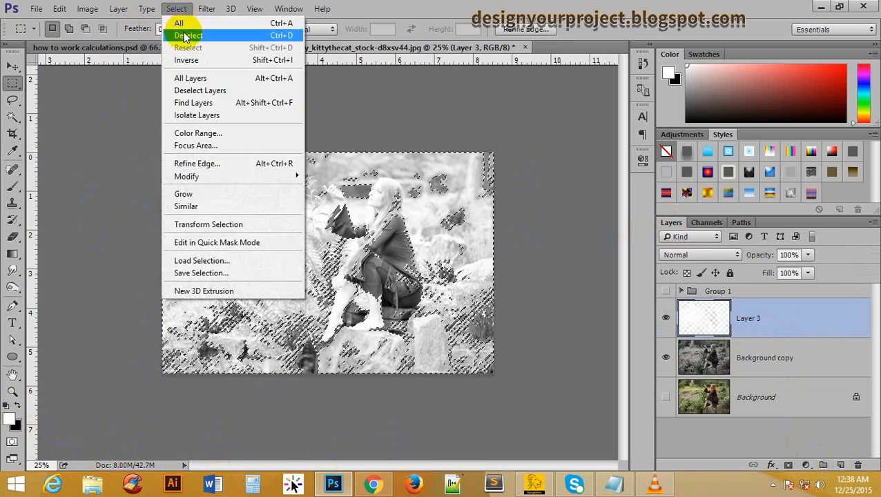
{"action": "left_click", "coordinate": [186, 61]}
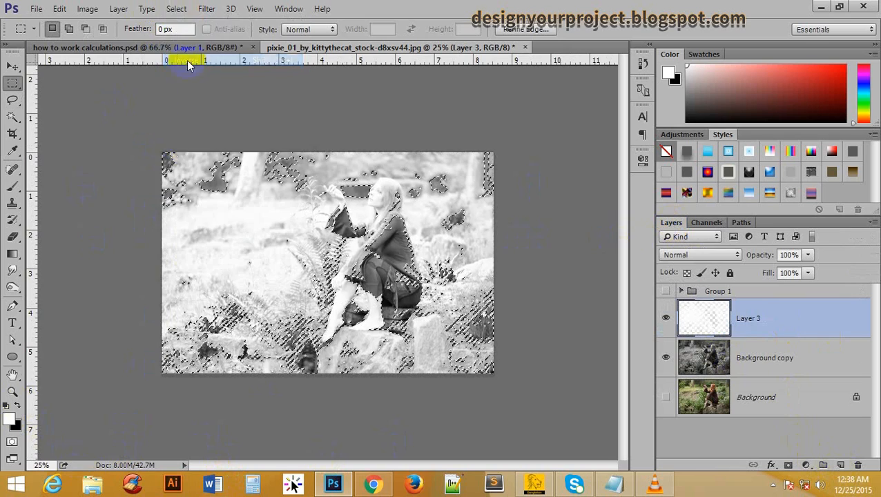
{"action": "left_click", "coordinate": [19, 406]}
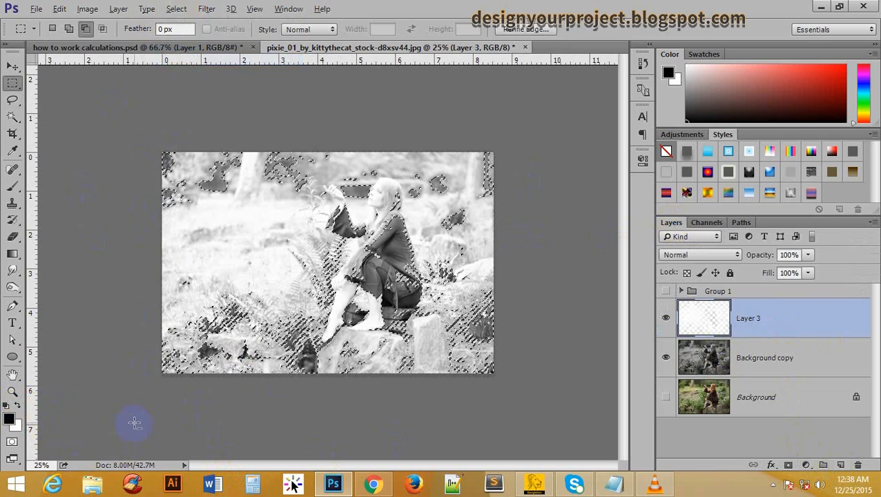
{"action": "key", "text": "alt+BackSpace"}
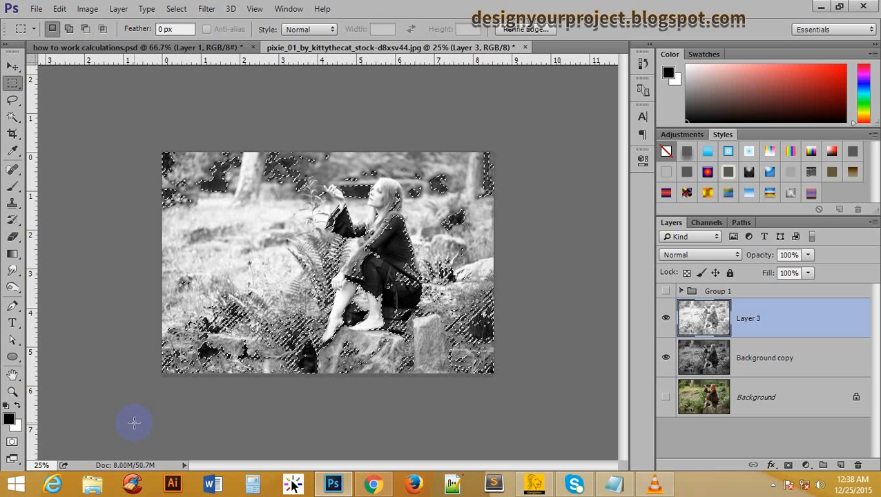
{"action": "key", "text": "ctrl+d"}
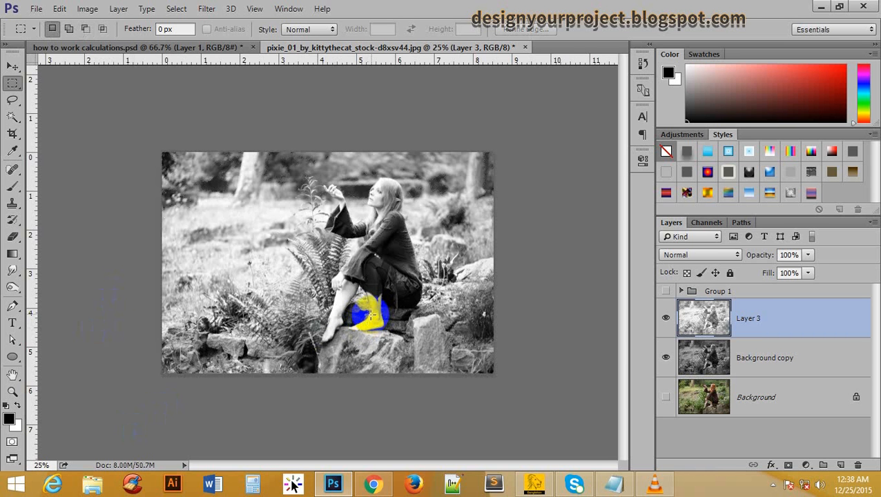
Step: Compare the desaturated Background copy with and without Layer 3 over it
{"action": "left_click", "coordinate": [666, 319]}
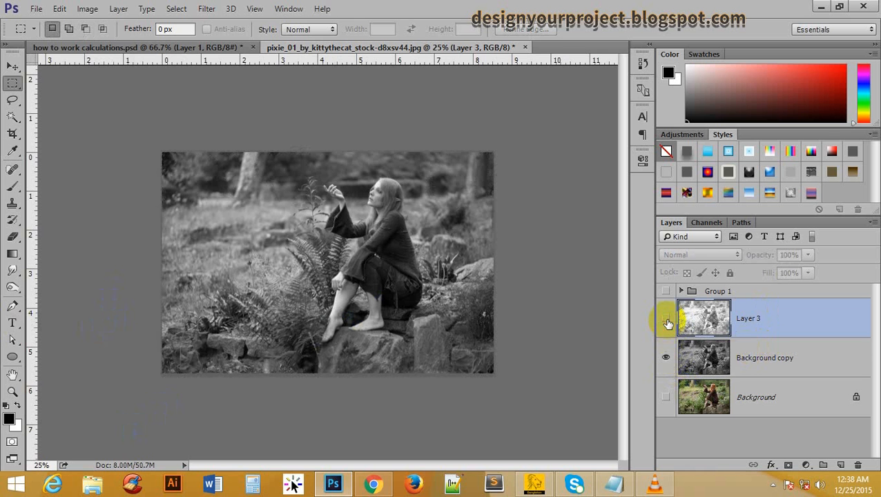
{"action": "left_click", "coordinate": [732, 356]}
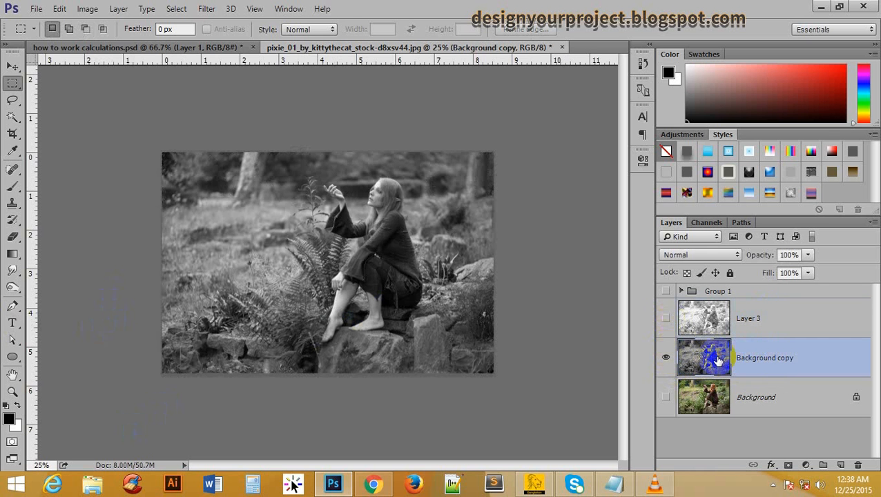
{"action": "left_click", "coordinate": [340, 222], "text": "ctrl"}
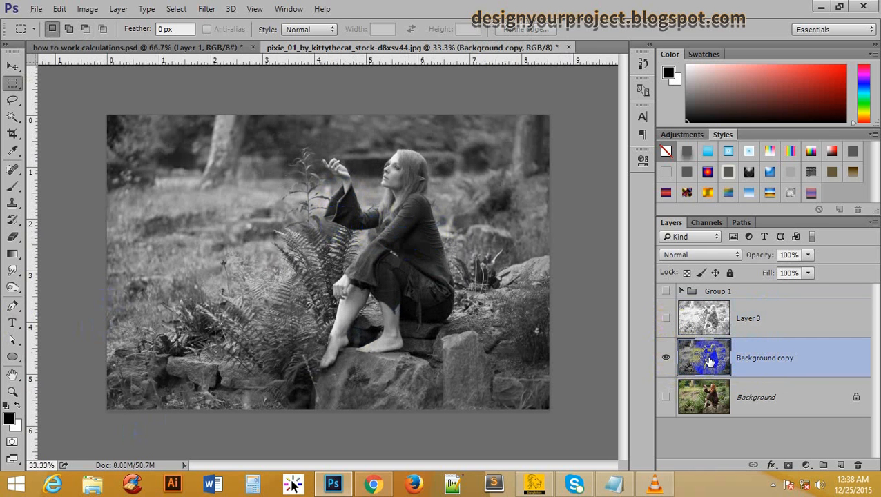
{"action": "left_click", "coordinate": [667, 318]}
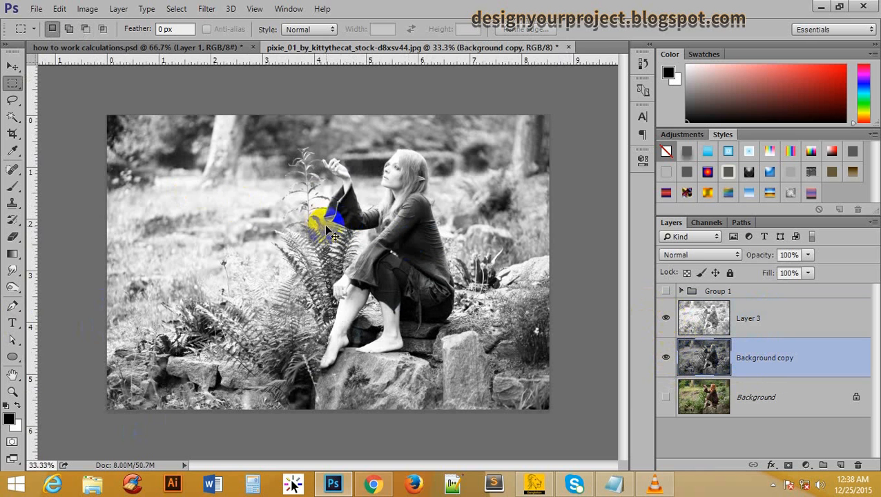
{"action": "key", "text": "ctrl+minus"}
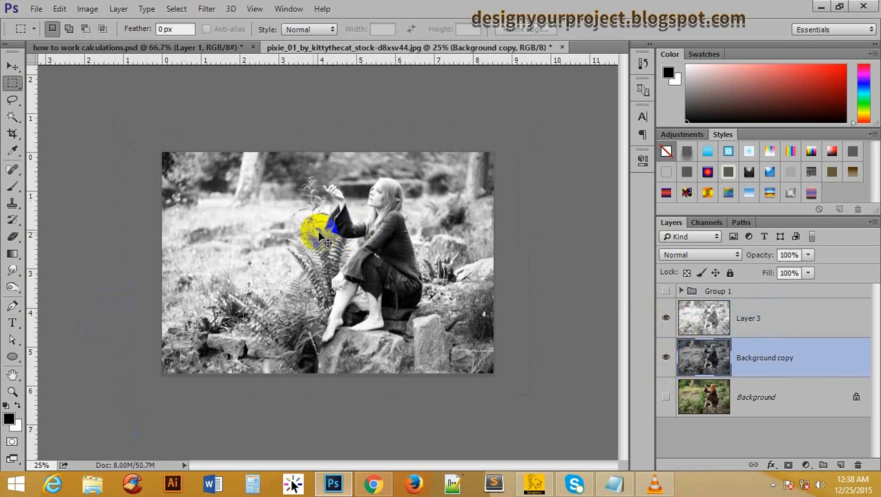
Step: Hide Background copy and preview Layer 3 over the original colour Background and on its own
{"action": "left_click", "coordinate": [666, 358]}
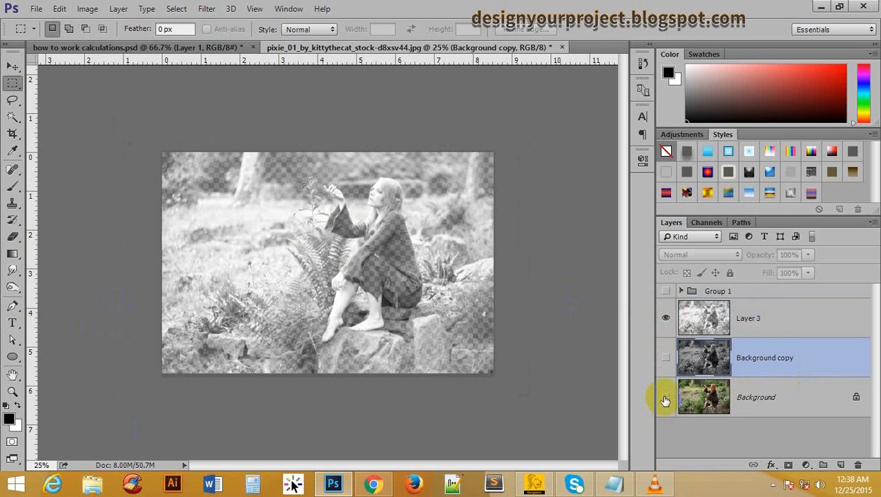
{"action": "left_click", "coordinate": [666, 399]}
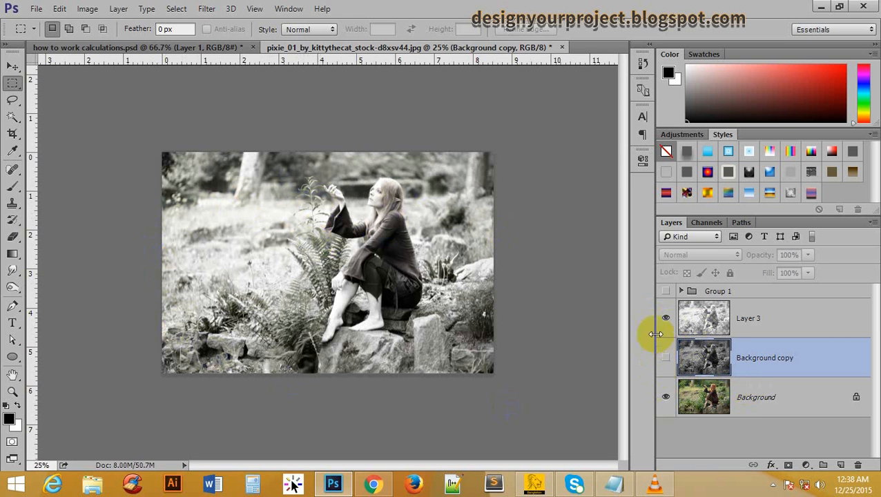
{"action": "left_click", "coordinate": [666, 397]}
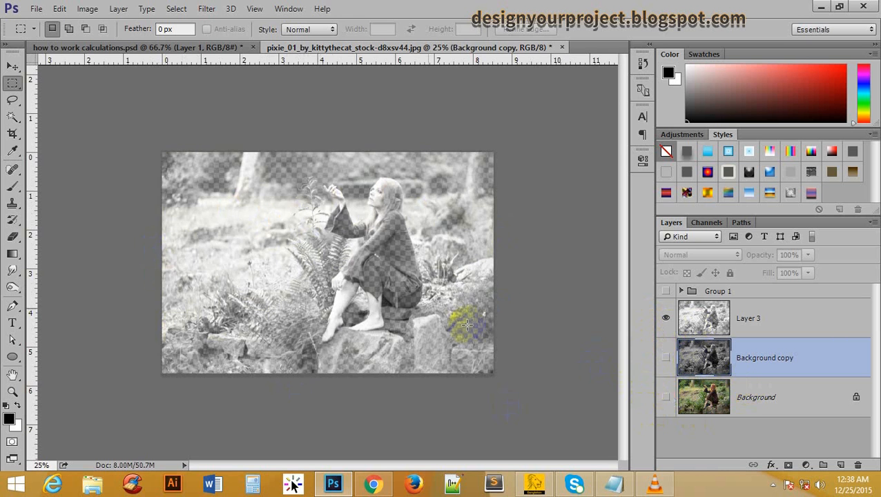
Step: Examine the transparent areas of Layer 3 up close around the woman, and compare it with Background copy shown beneath
{"action": "left_click", "coordinate": [327, 206], "text": "ctrl"}
{"action": "left_click", "coordinate": [321, 207], "text": "ctrl"}
{"action": "left_click", "coordinate": [321, 207], "text": "ctrl"}
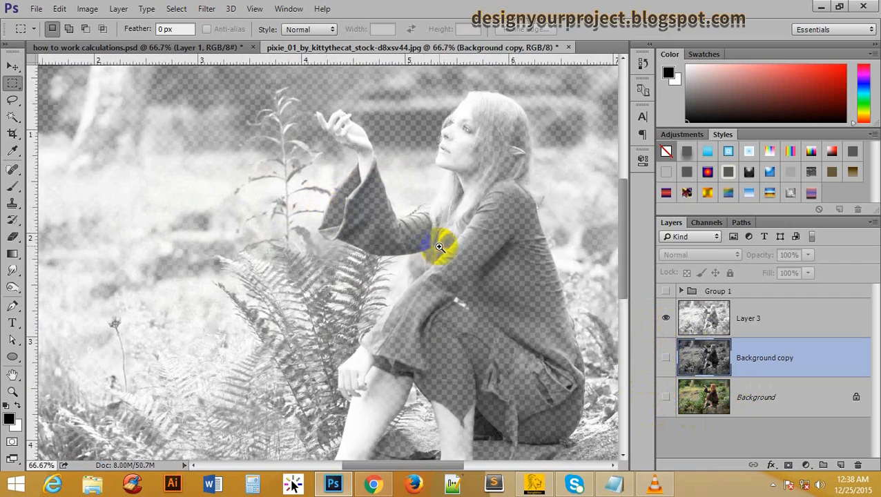
{"action": "left_click", "coordinate": [440, 247], "text": "ctrl"}
{"action": "left_click", "coordinate": [507, 250], "text": "alt"}
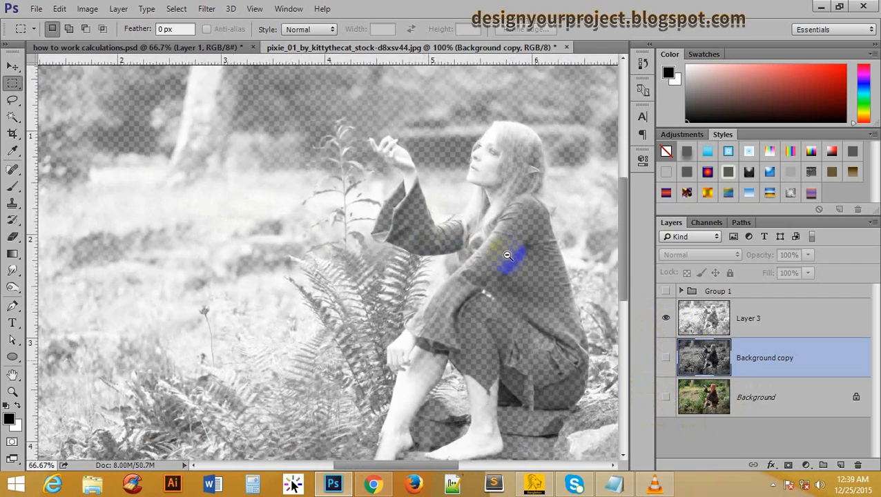
{"action": "left_click", "coordinate": [509, 251], "text": "alt"}
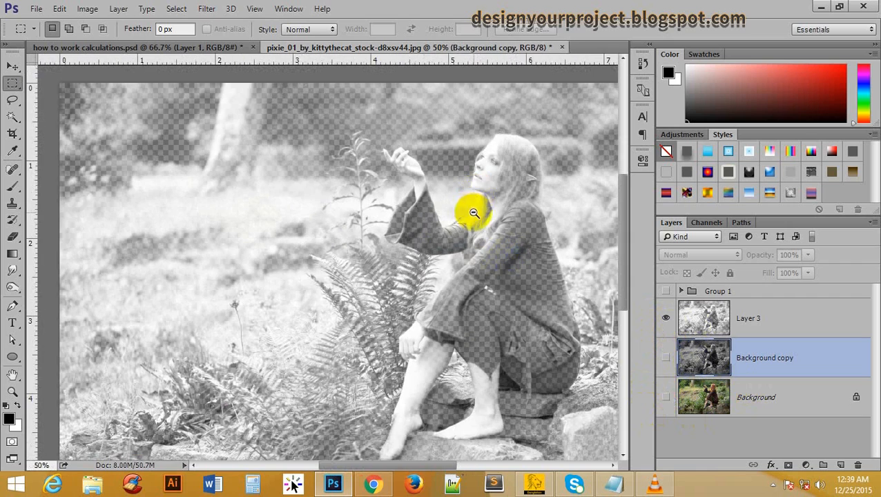
{"action": "left_click", "coordinate": [473, 207], "text": "alt"}
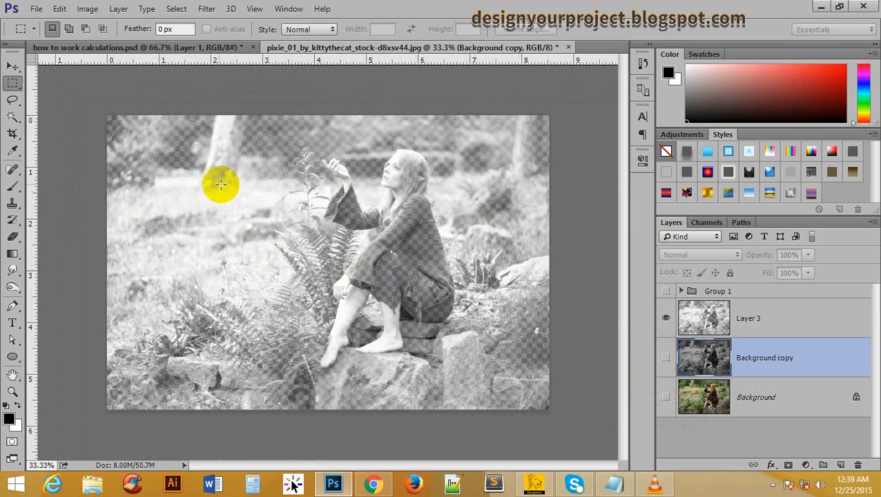
{"action": "left_click", "coordinate": [666, 358]}
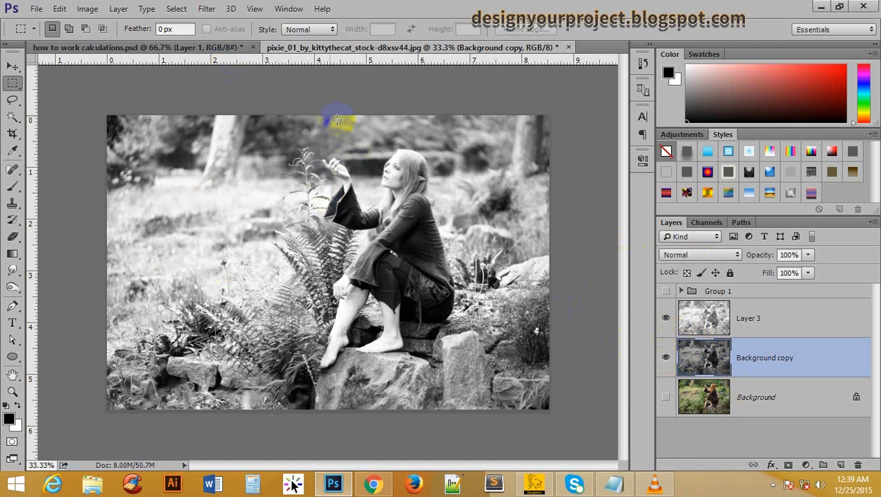
{"action": "left_click", "coordinate": [666, 357]}
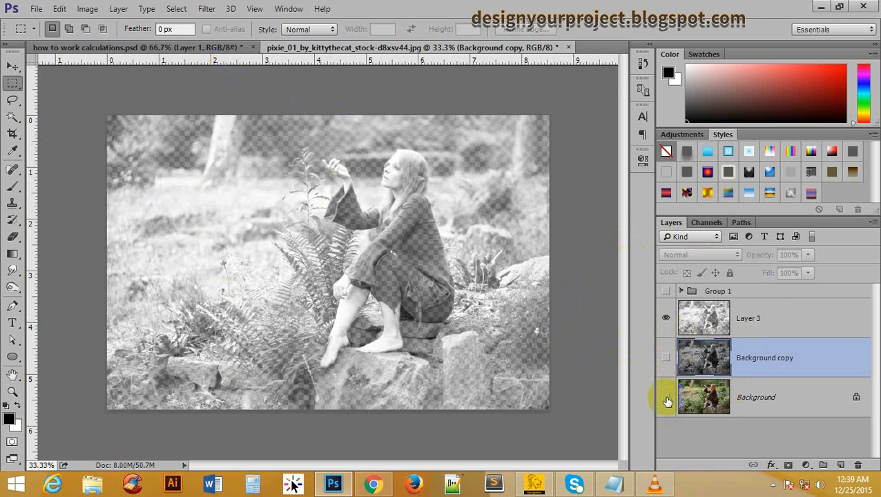
Step: Show the colour Background and add an Exposure adjustment above Layer 3 with exposure -0.44, offset -0.0124 and gamma about 0.78
{"action": "left_click", "coordinate": [667, 399]}
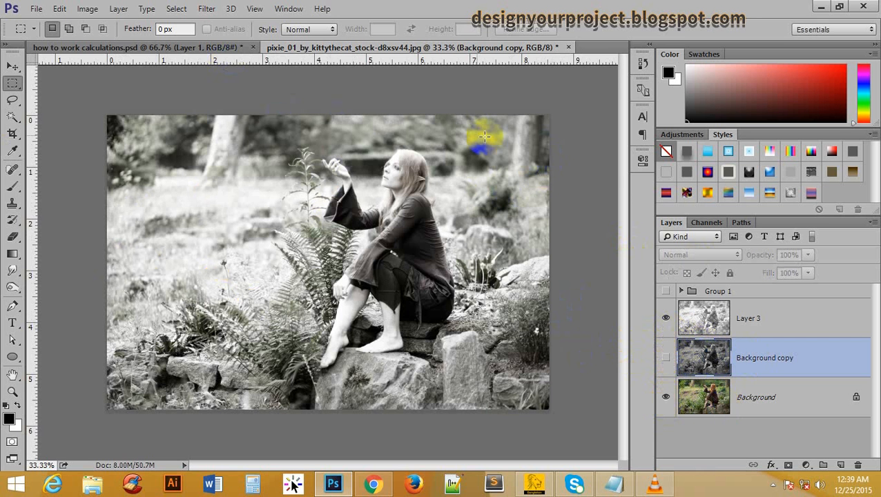
{"action": "left_click", "coordinate": [817, 304]}
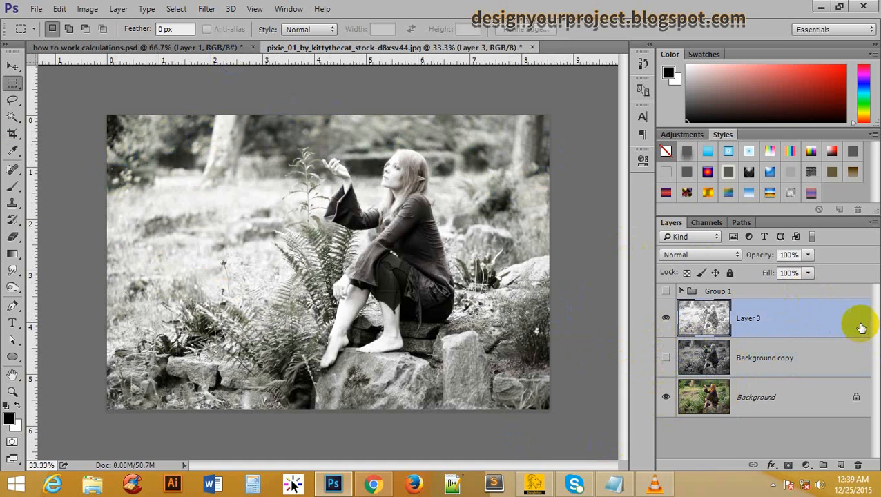
{"action": "left_click", "coordinate": [806, 465]}
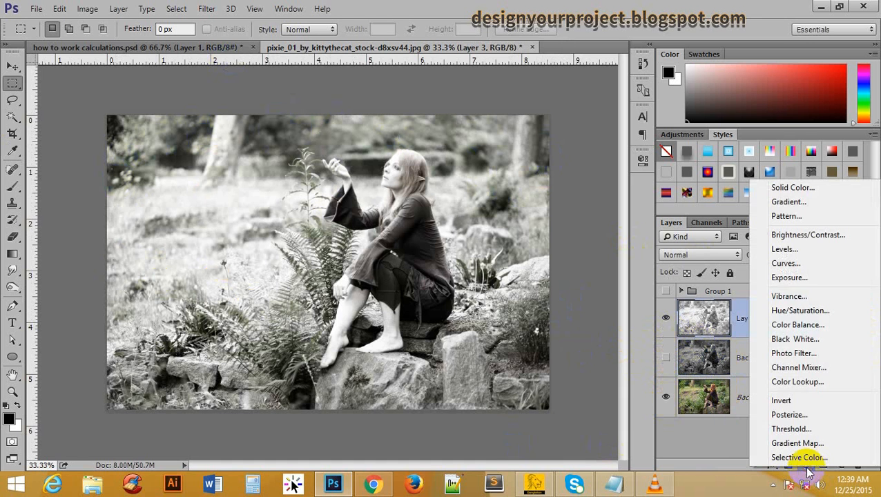
{"action": "left_click", "coordinate": [810, 279]}
{"action": "left_click_drag", "start_coordinate": [531, 230], "coordinate": [547, 279]}
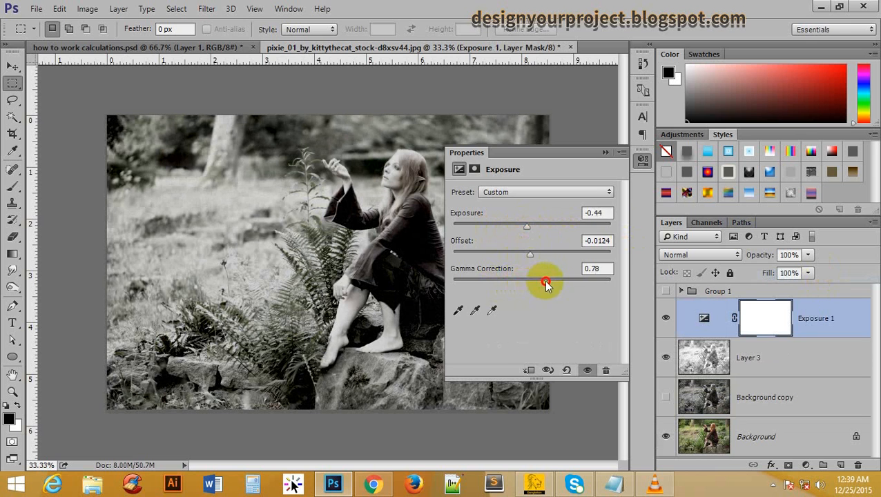
{"action": "left_click", "coordinate": [606, 153]}
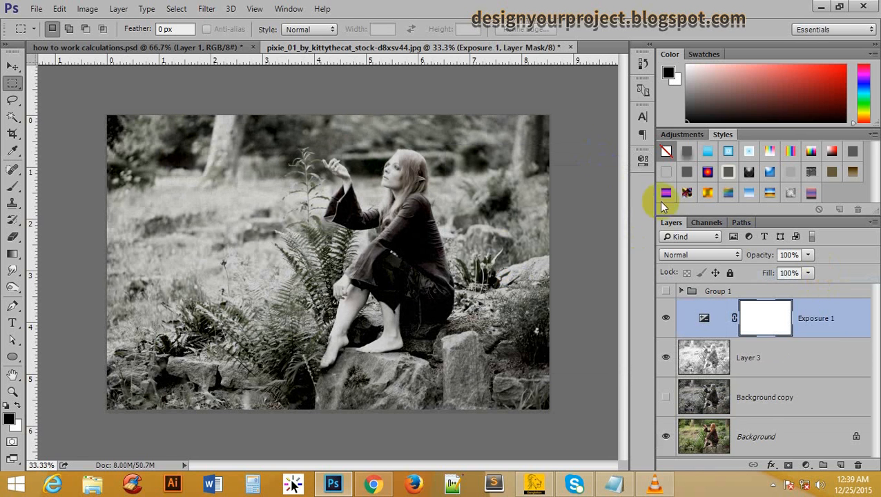
Step: Add a colorized Hue/Saturation adjustment above the Exposure layer with hue 116 and saturation 18 for a green tint, and fine-tune its lightness
{"action": "left_click", "coordinate": [805, 465]}
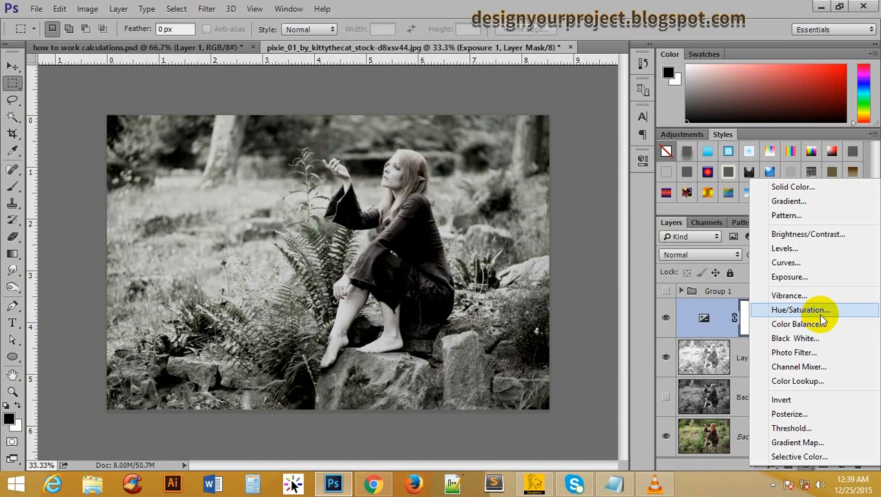
{"action": "left_click", "coordinate": [816, 310]}
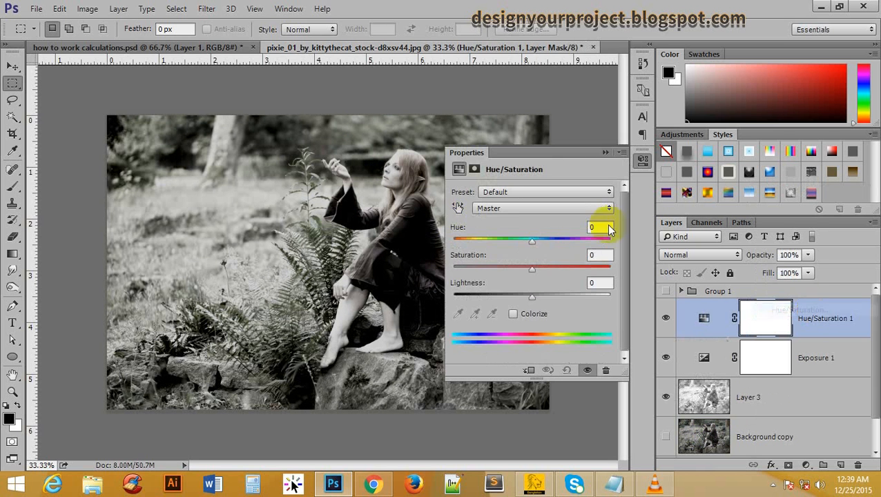
{"action": "left_click", "coordinate": [513, 315]}
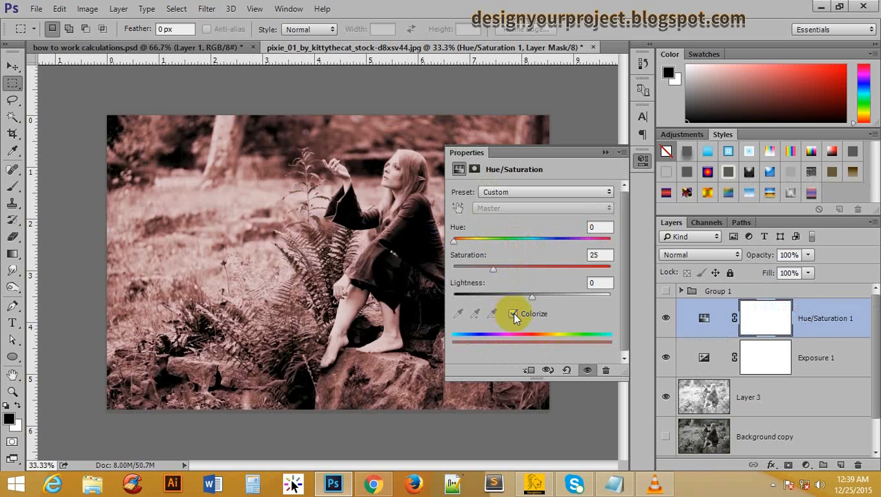
{"action": "left_click_drag", "start_coordinate": [455, 246], "coordinate": [482, 272]}
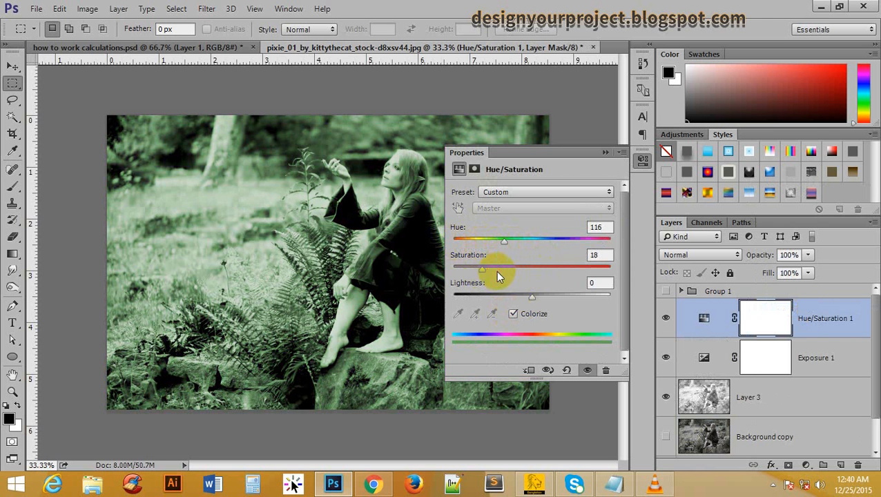
{"action": "mouse_move", "coordinate": [529, 299]}
{"action": "left_mouse_down"}
{"action": "mouse_move", "coordinate": [514, 300]}
{"action": "mouse_move", "coordinate": [534, 298]}
{"action": "left_mouse_up"}
{"action": "left_click", "coordinate": [606, 156]}
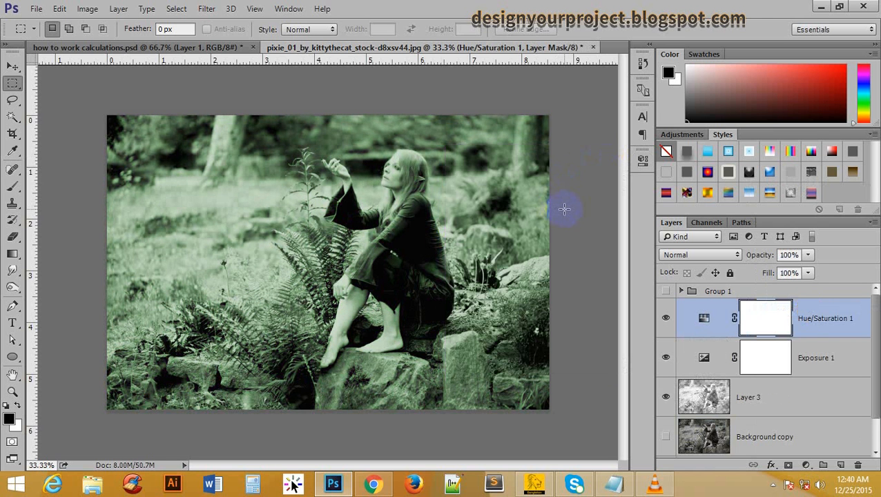